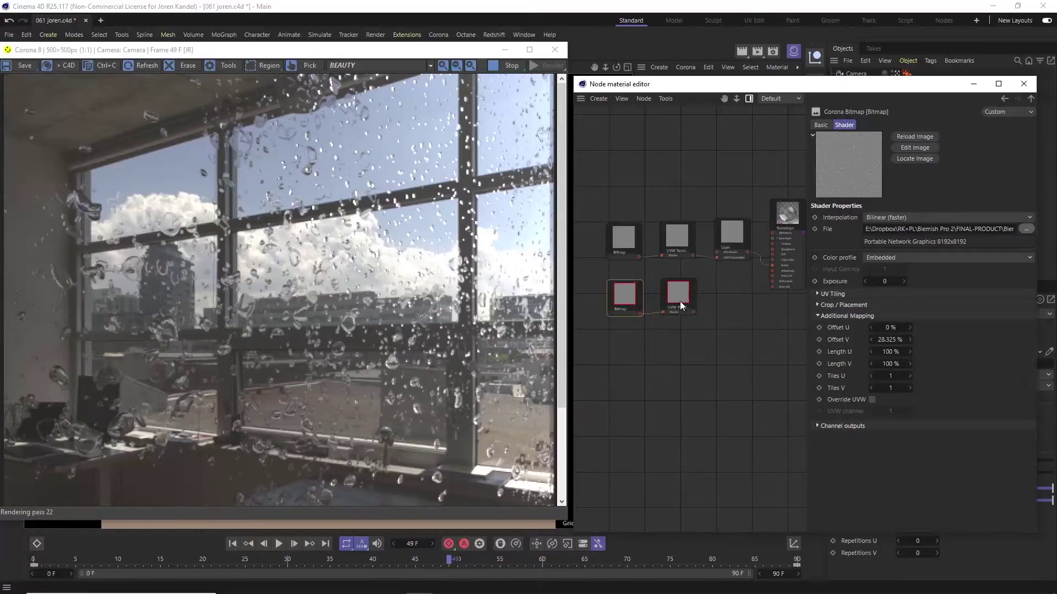
Step: Inspect the Layer shader and the second UVW Randomizer's settings in the existing material
left_click(737, 240)
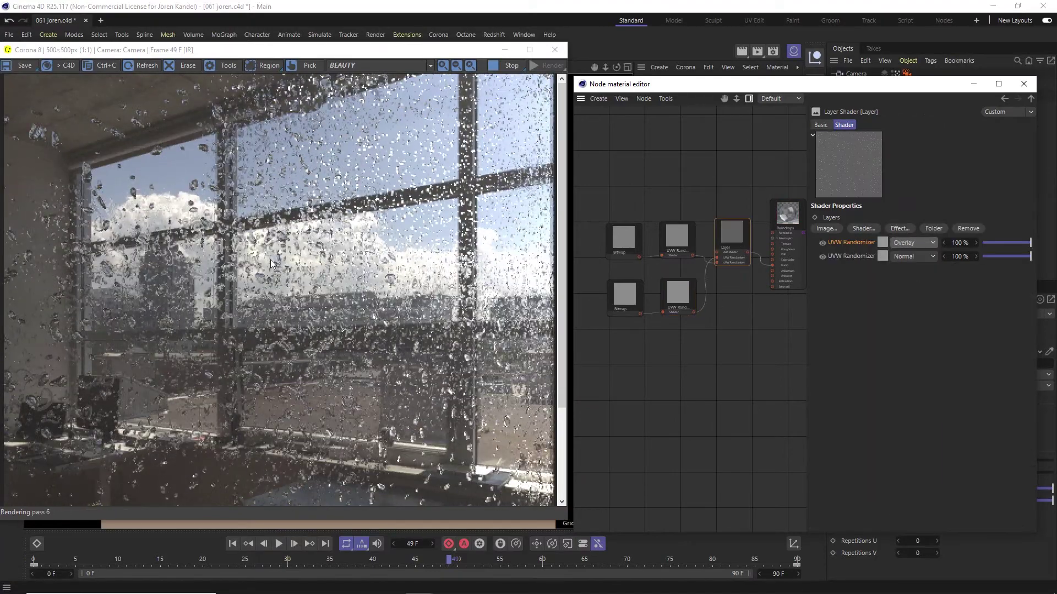
left_click(678, 295)
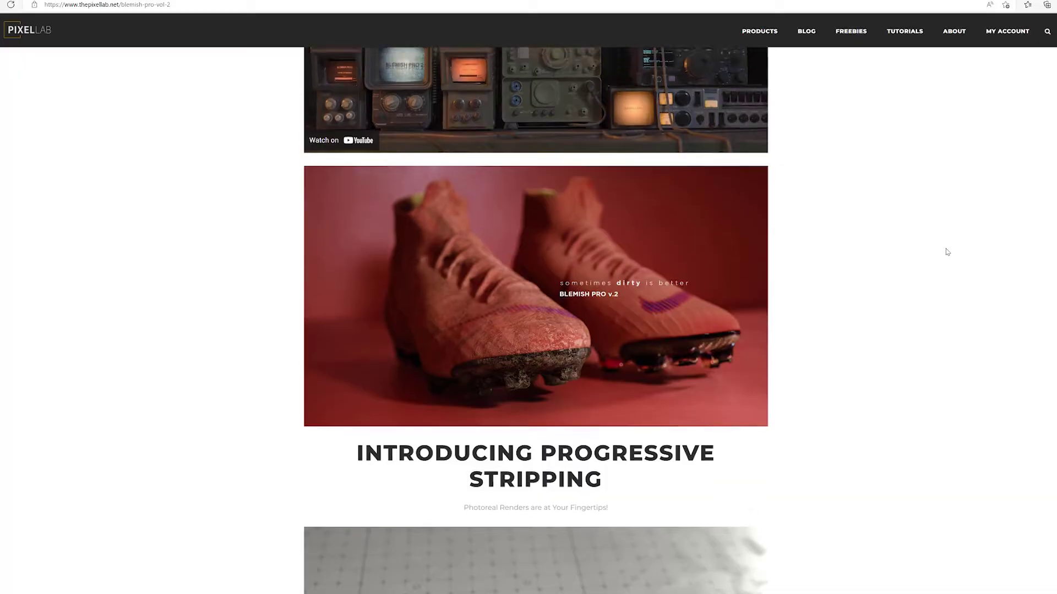
scroll(955, 242, "down", 8)
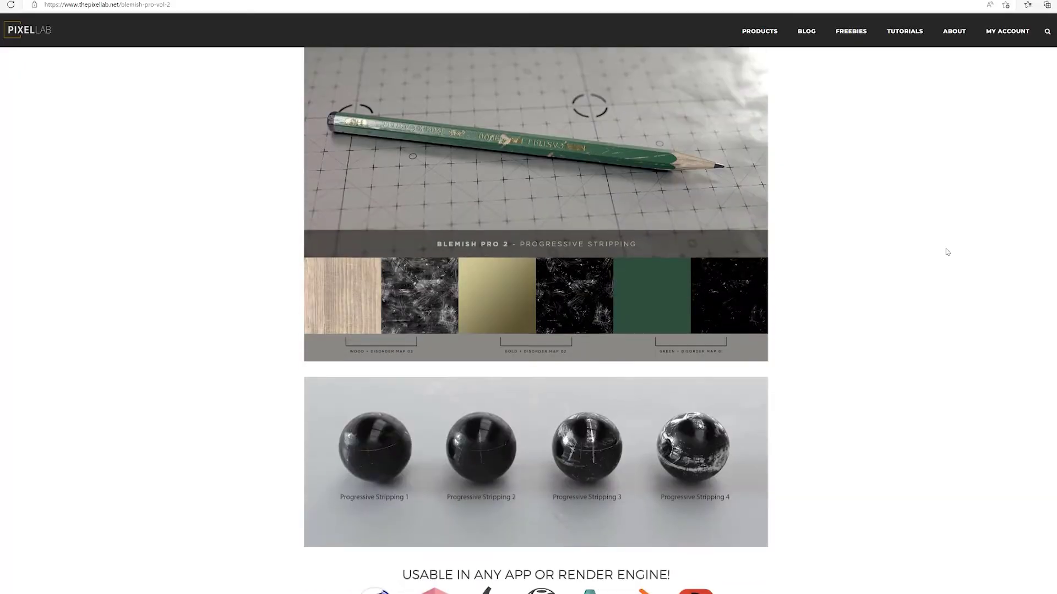
scroll(956, 242, "down", 4)
scroll(955, 243, "down", 1)
scroll(529, 319, "down", 10)
scroll(529, 320, "down", 3)
scroll(528, 319, "down", 6)
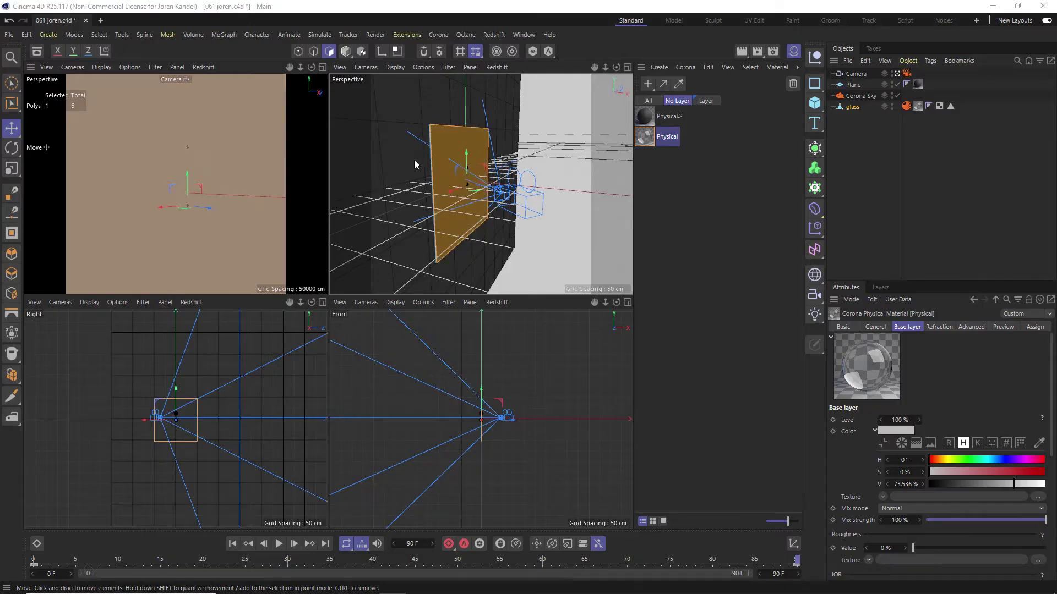
Step: Inspect the glass plane, maximize the camera view, and duplicate the Physical material as Physical.4
left_click_drag(605, 67, 638, 69)
left_click_drag(408, 163, 436, 175, "alt")
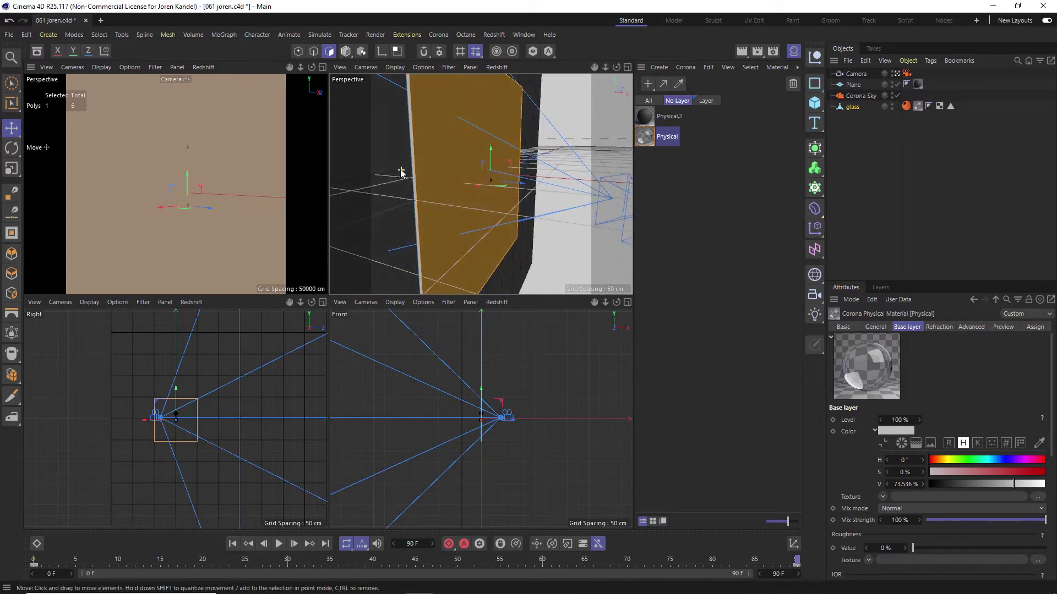
left_click_drag(436, 174, 478, 159, "alt")
left_click_drag(605, 68, 558, 116)
scroll(460, 145, "up", 5)
mouse_move(460, 187)
left_mouse_down("alt")
mouse_move(461, 175)
mouse_move(434, 176)
mouse_move(474, 192)
left_mouse_up("alt")
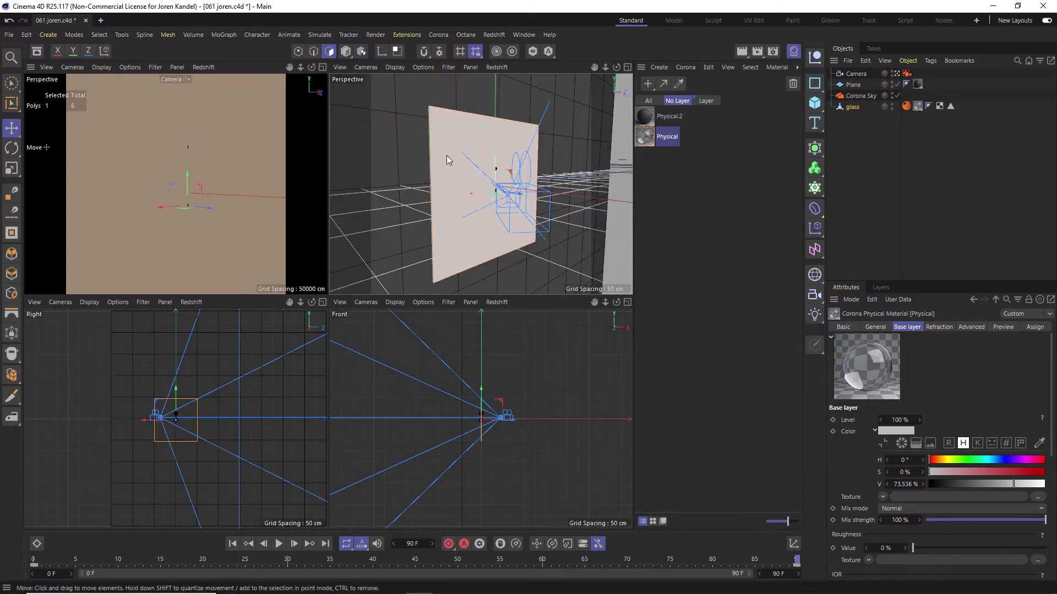
left_click(323, 67)
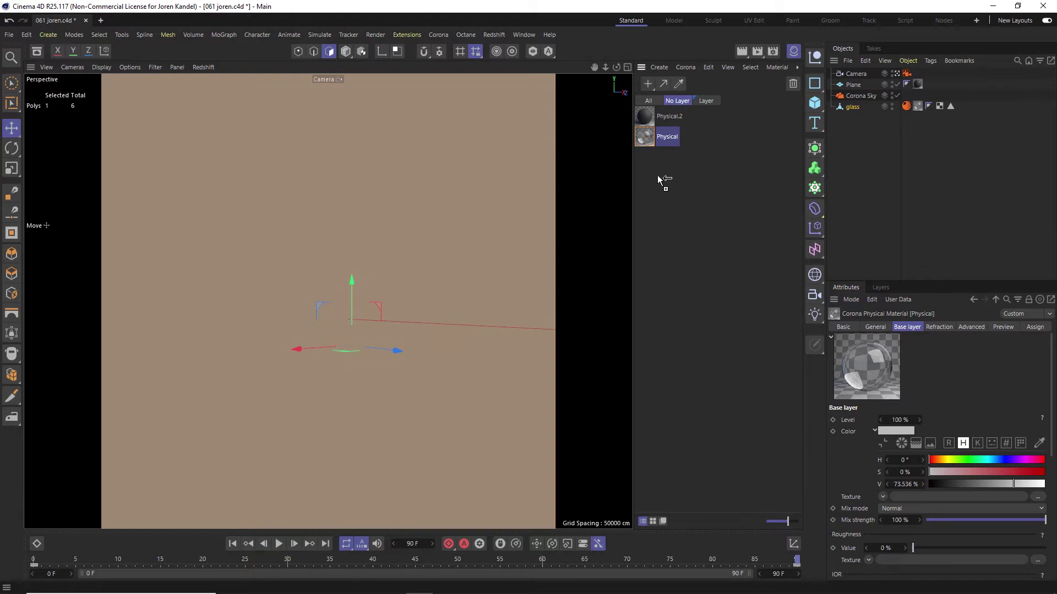
left_click_drag(657, 176, 655, 168, "ctrl")
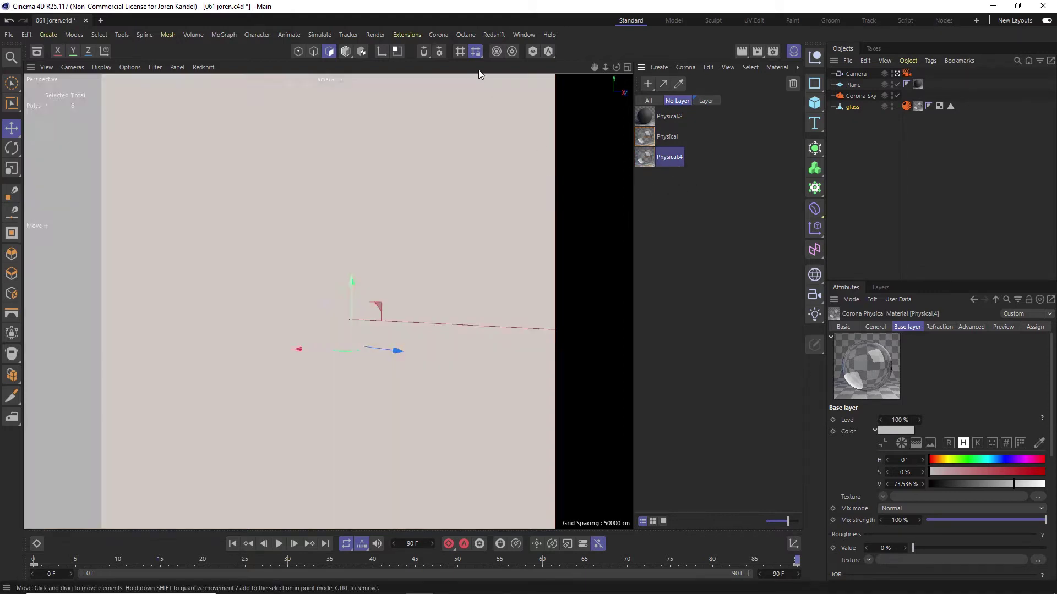
Step: Open the Corona Node material editor and move it off the material list
left_click(438, 35)
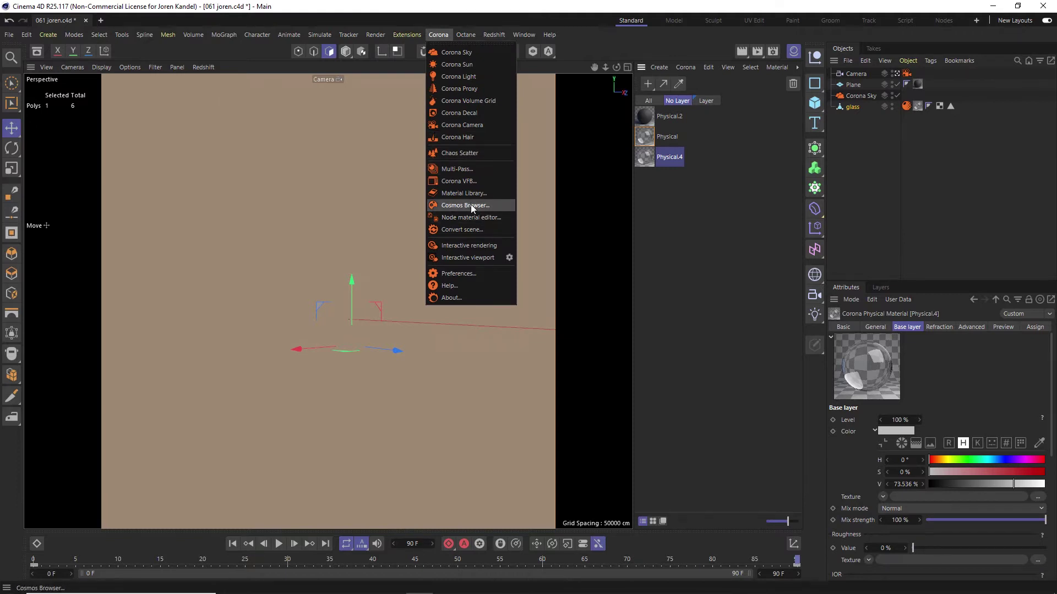
left_click(473, 218)
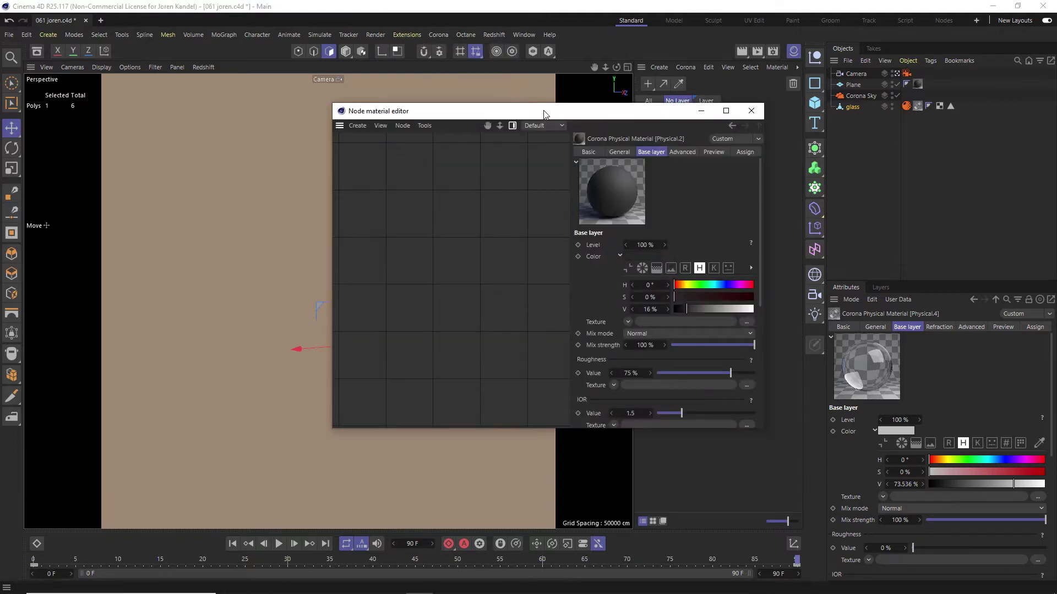
left_click_drag(544, 114, 409, 183)
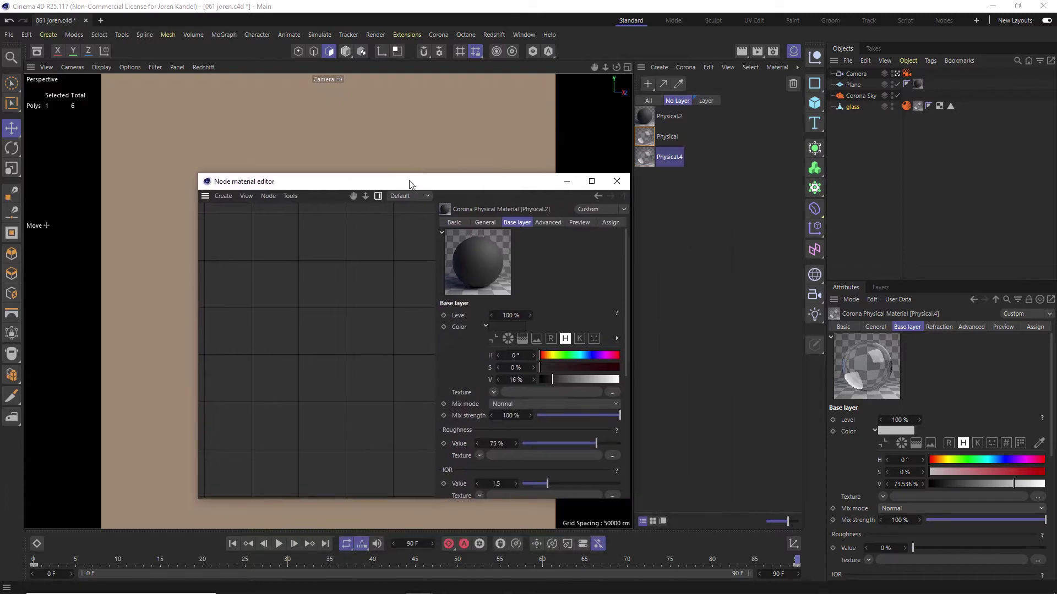
Step: Rename Physical.4 to Raindrops and load it into the node editor
double_click(672, 157)
type("Rai")
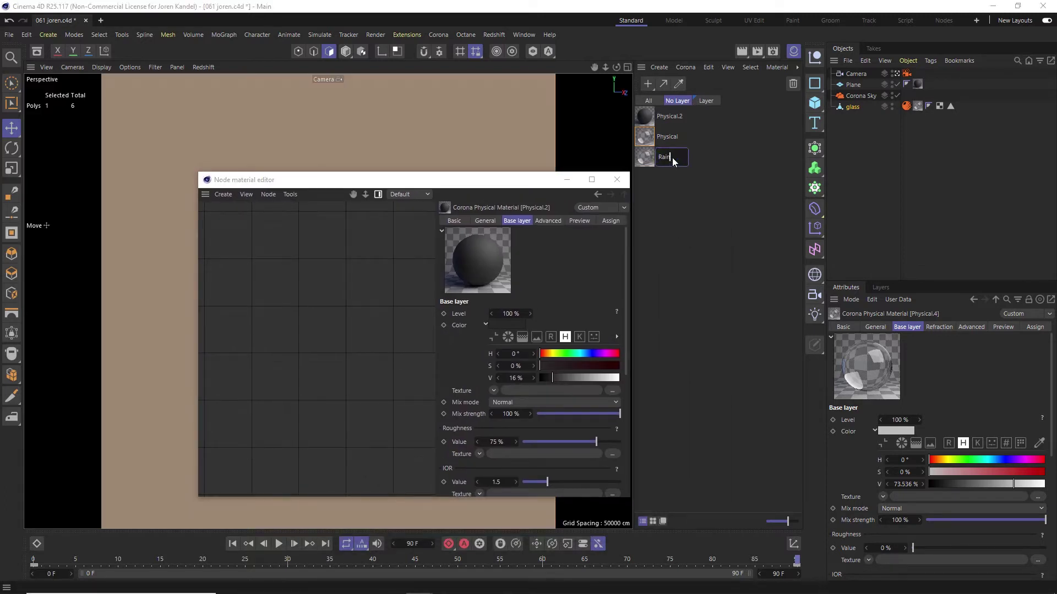
type("drops")
key("Return")
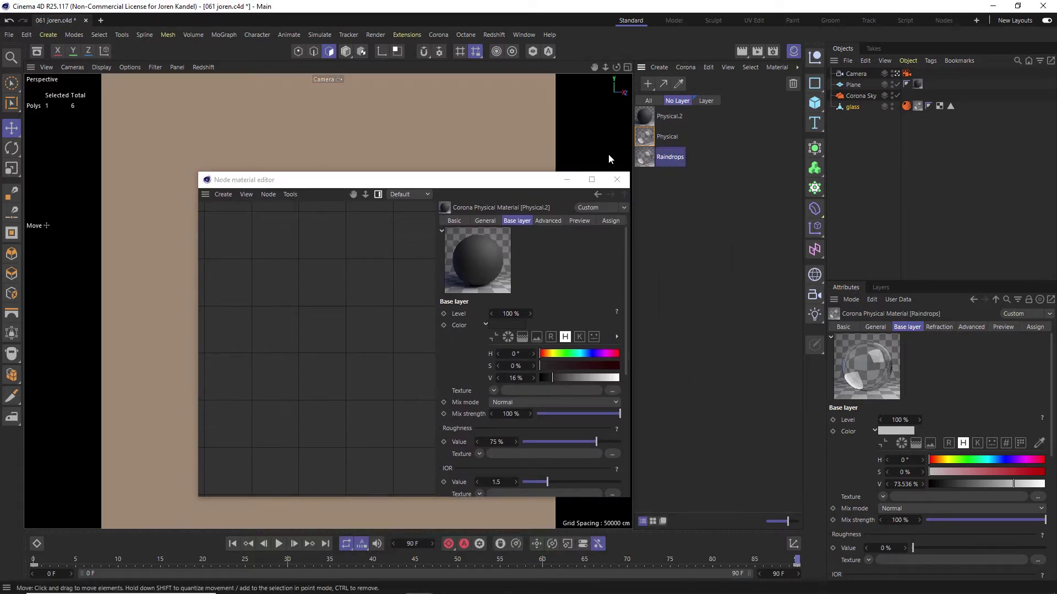
mouse_move(646, 159)
left_mouse_down()
mouse_move(284, 284)
mouse_move(399, 298)
left_mouse_up()
left_click_drag(491, 180, 654, 197)
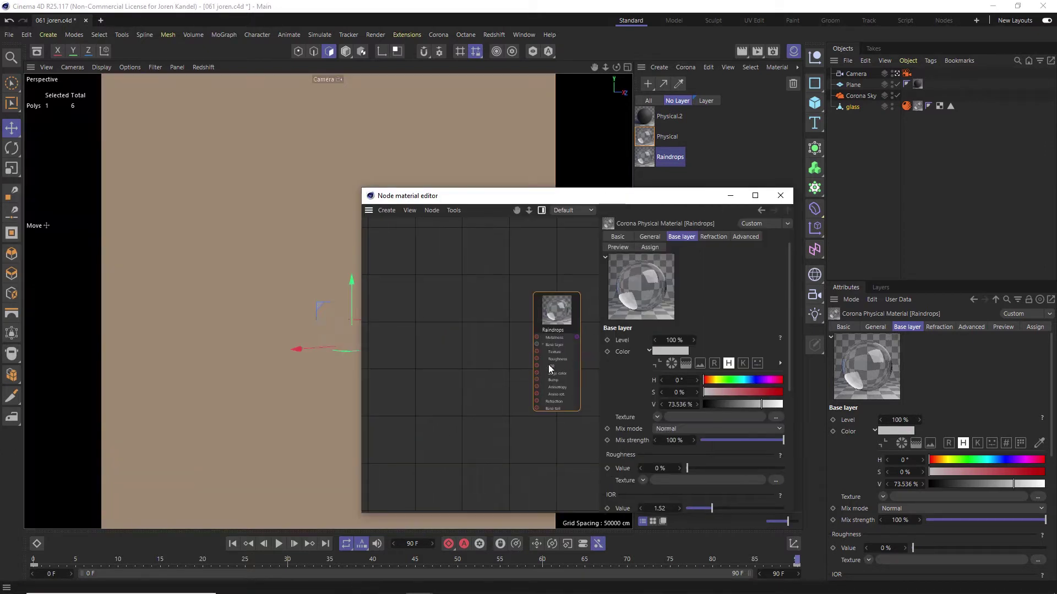
right_click(412, 317)
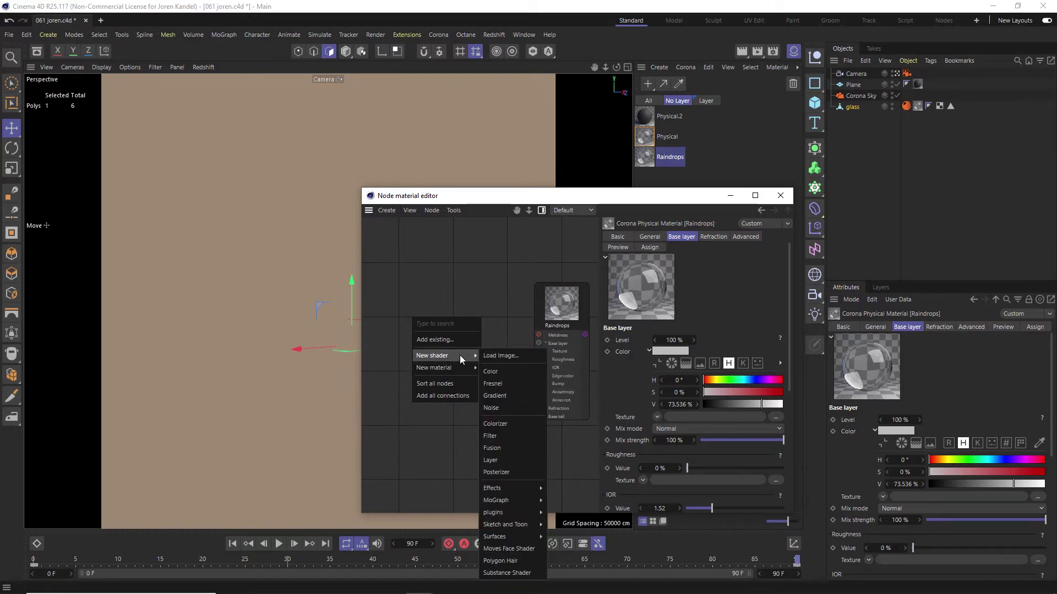
mouse_move(493, 512)
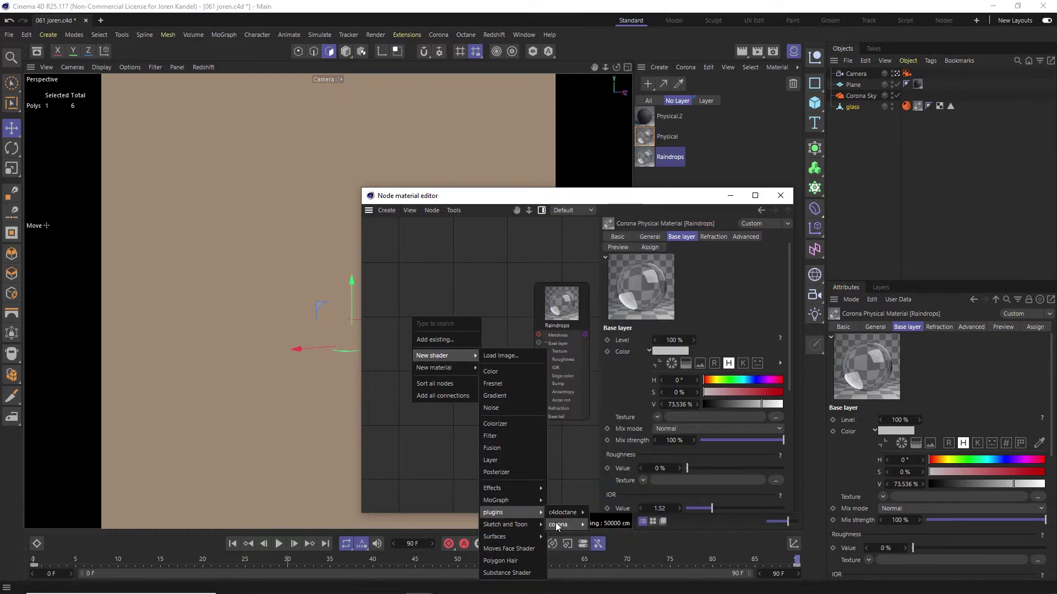
mouse_move(558, 524)
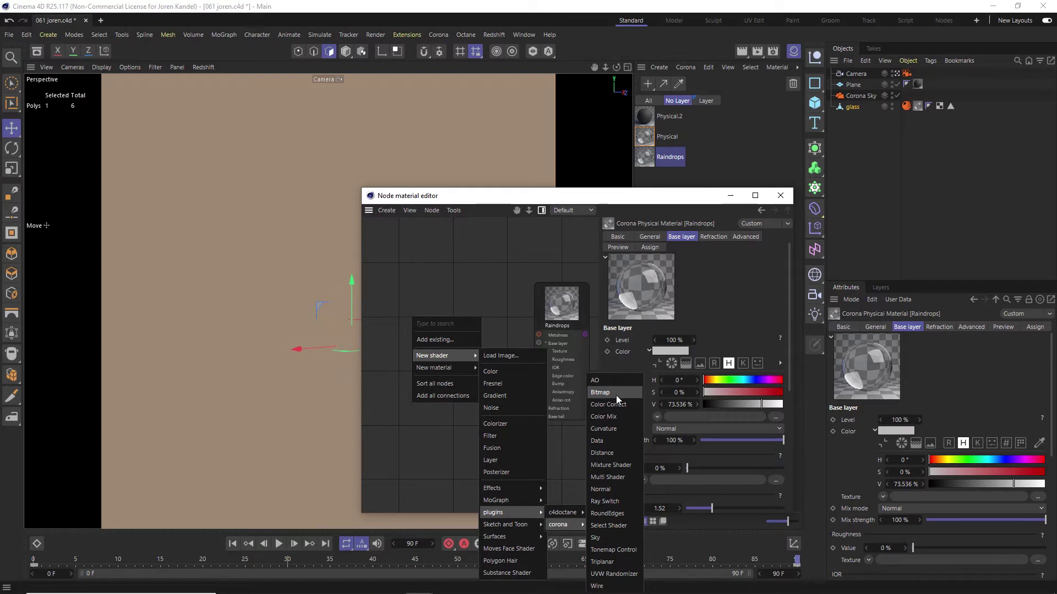
Step: Add a Corona Bitmap node loaded with the WaterDrops_01 image, dismissing the copy prompt
left_click(616, 394)
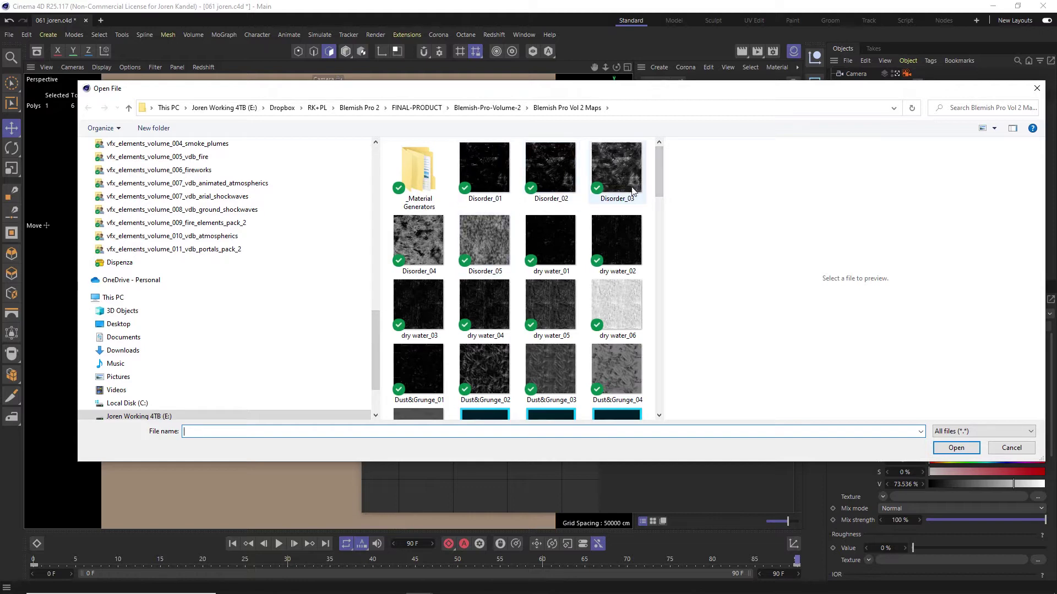
left_click_drag(659, 184, 659, 392)
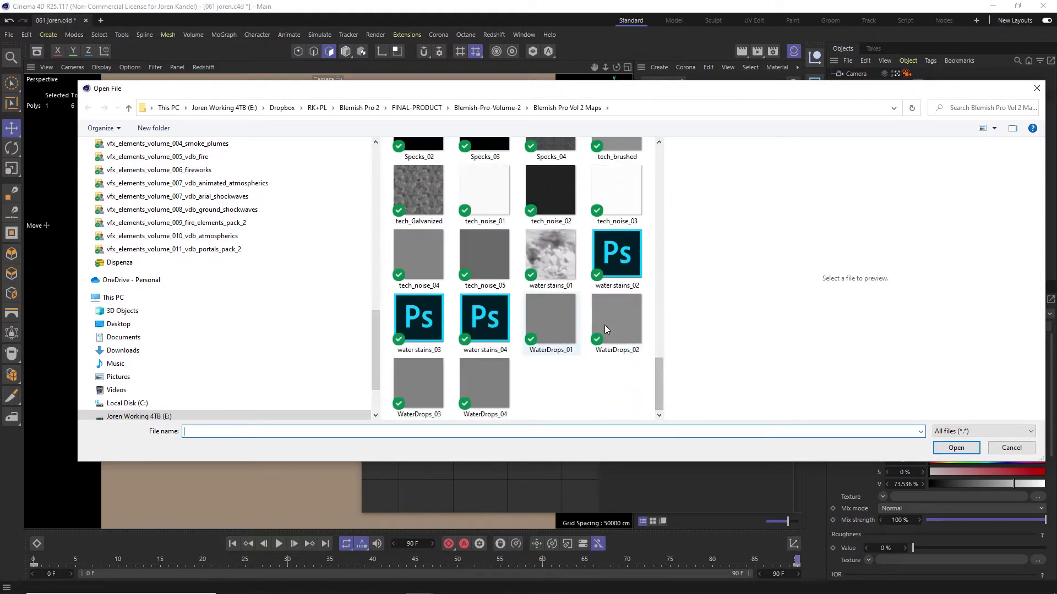
left_click(563, 330)
key("Return")
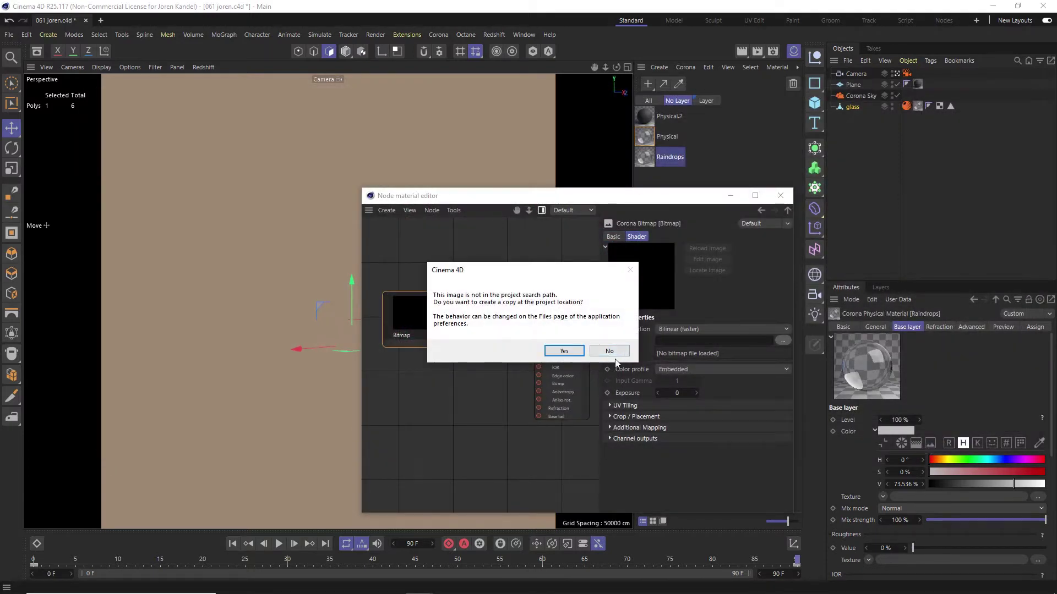
left_click(609, 352)
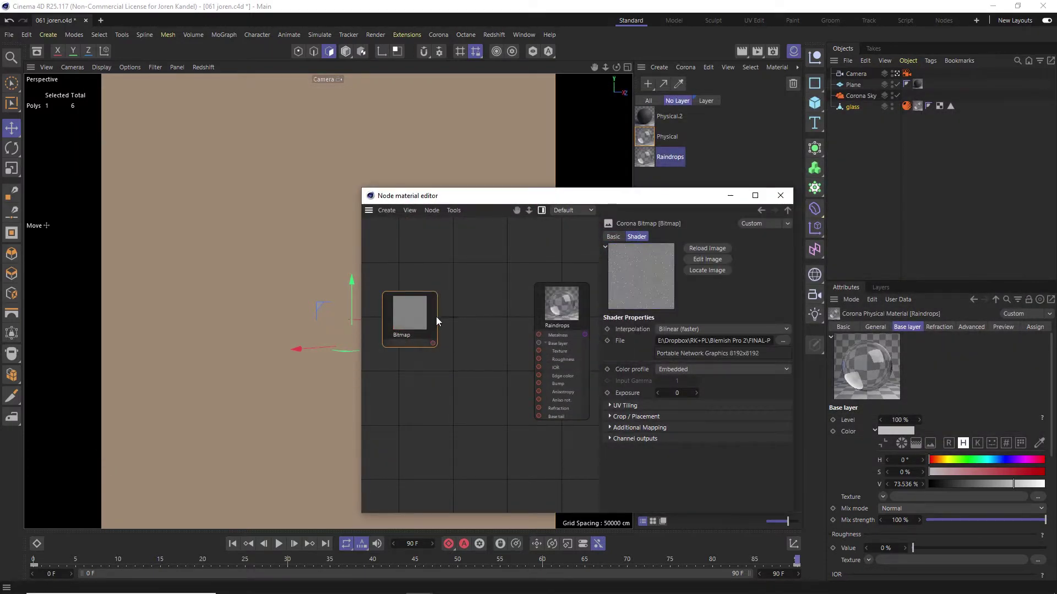
Step: Wire the Bitmap into the Raindrops Bump input and drop Raindrops onto the glass plane
left_click_drag(433, 344, 539, 383)
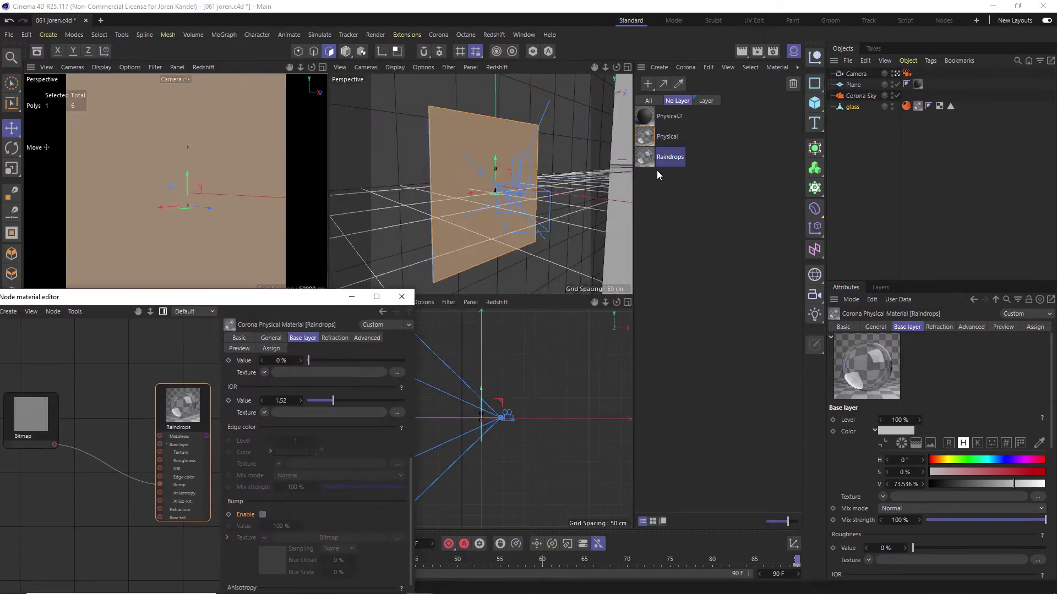
left_click_drag(650, 153, 460, 153)
left_click(322, 67)
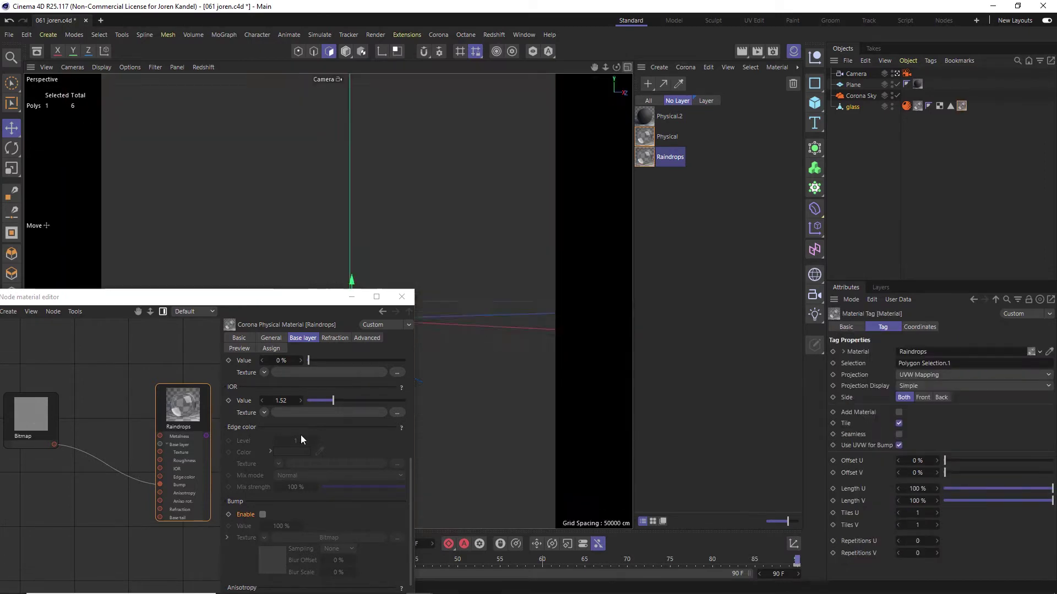
left_click_drag(256, 296, 840, 225)
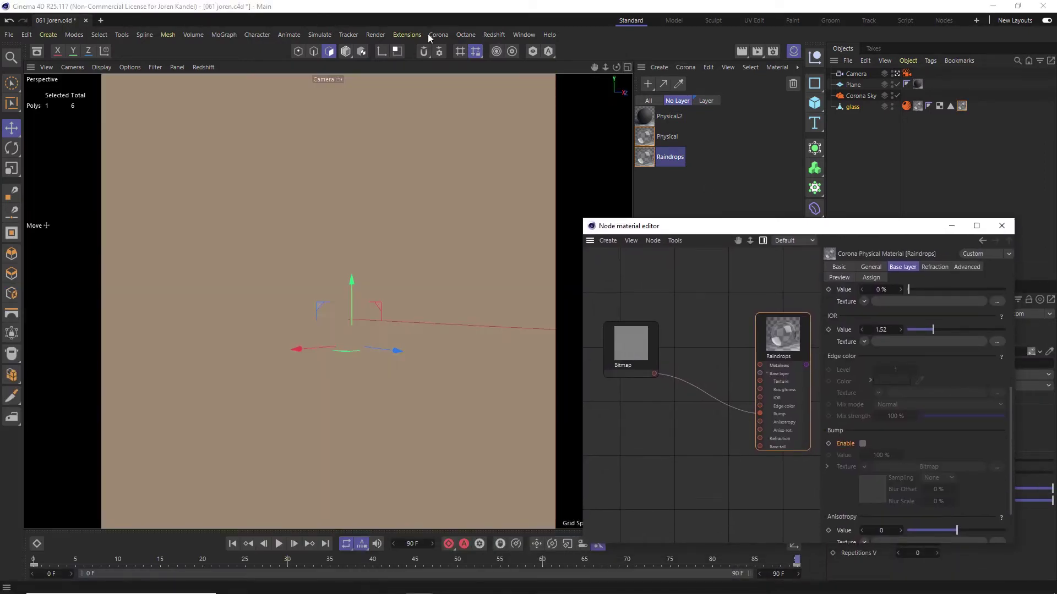
Step: Launch Corona interactive rendering and tick Bump Enable on the Raindrops Base layer
left_click(406, 35)
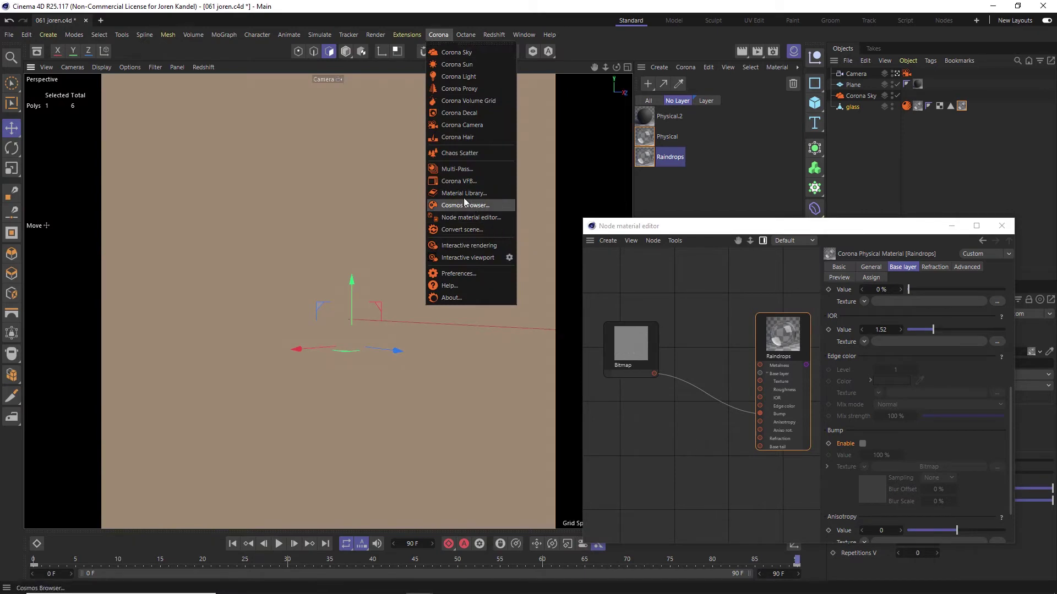
left_click(457, 245)
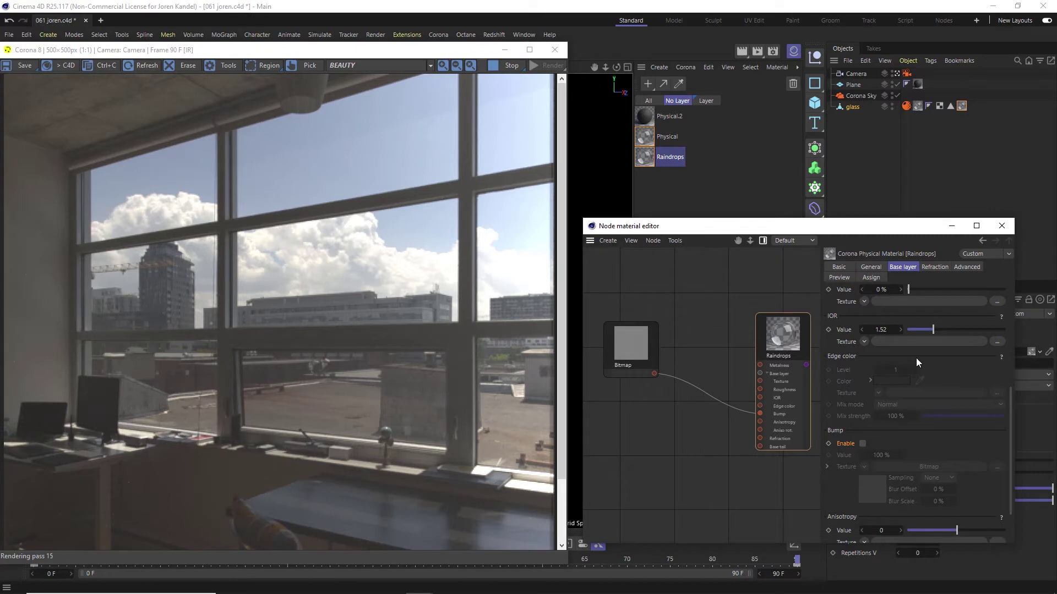
mouse_move(1009, 402)
left_mouse_down()
mouse_move(1002, 291)
mouse_move(999, 362)
mouse_move(976, 420)
left_mouse_up()
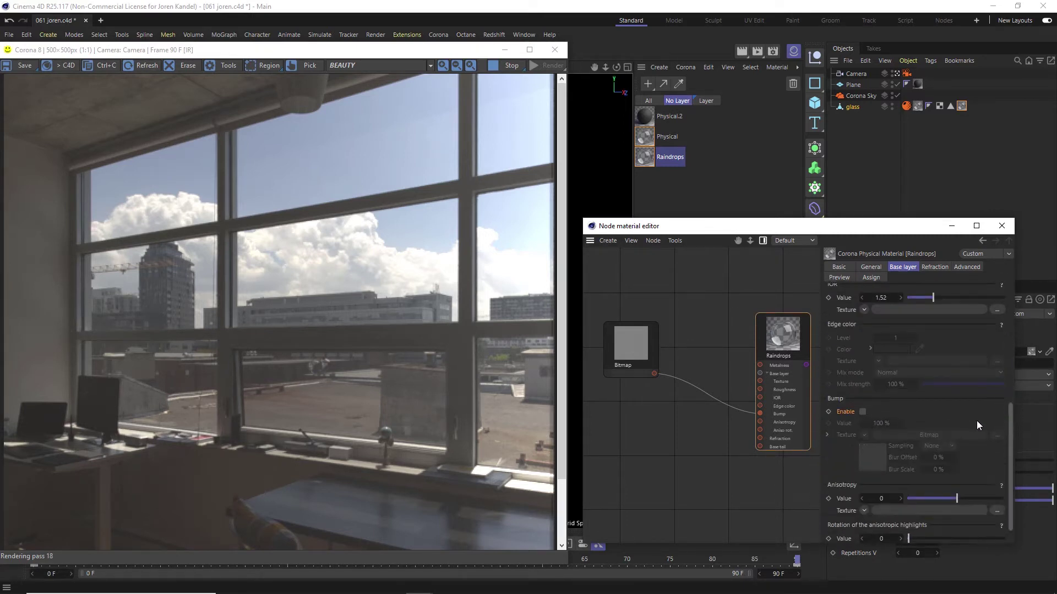
left_click(862, 411)
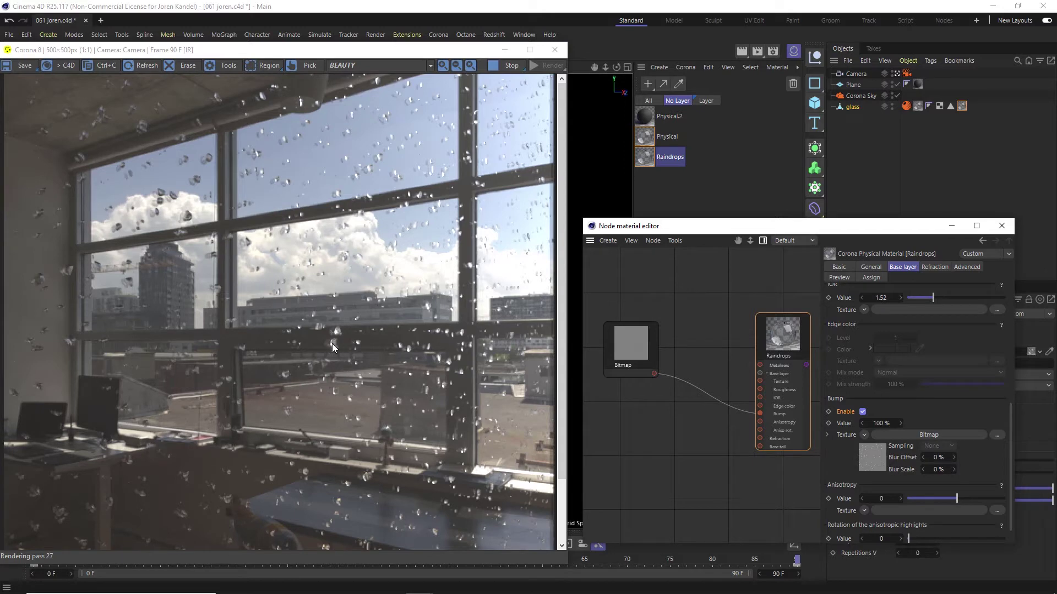
Step: Uncheck Visible in reflections under Visibility in the Raindrops Advanced tab
left_click_drag(865, 229, 583, 167)
left_click_drag(727, 355, 731, 180)
left_click(684, 206)
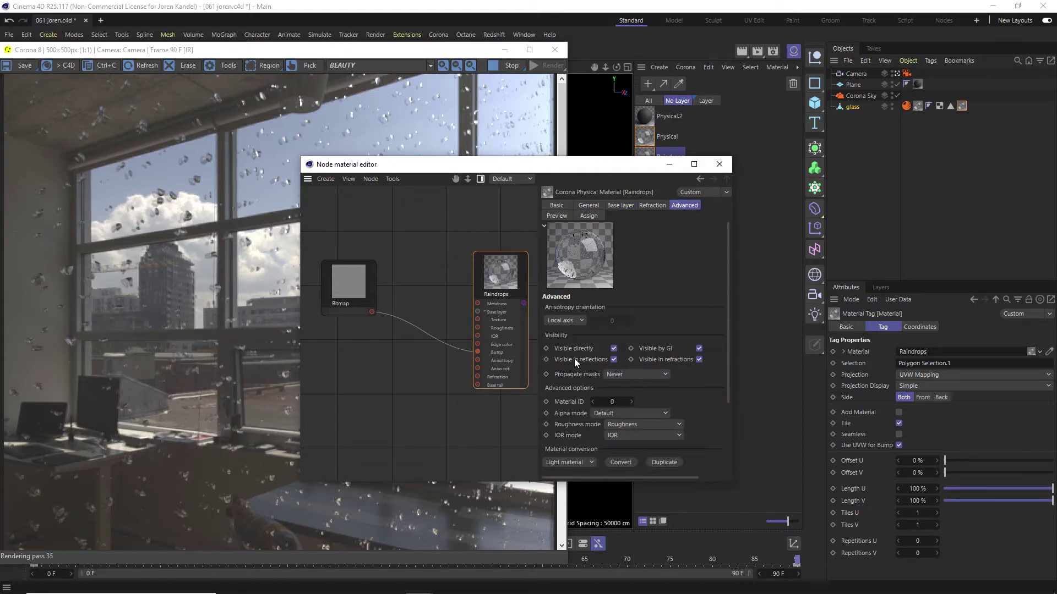
left_click(613, 359)
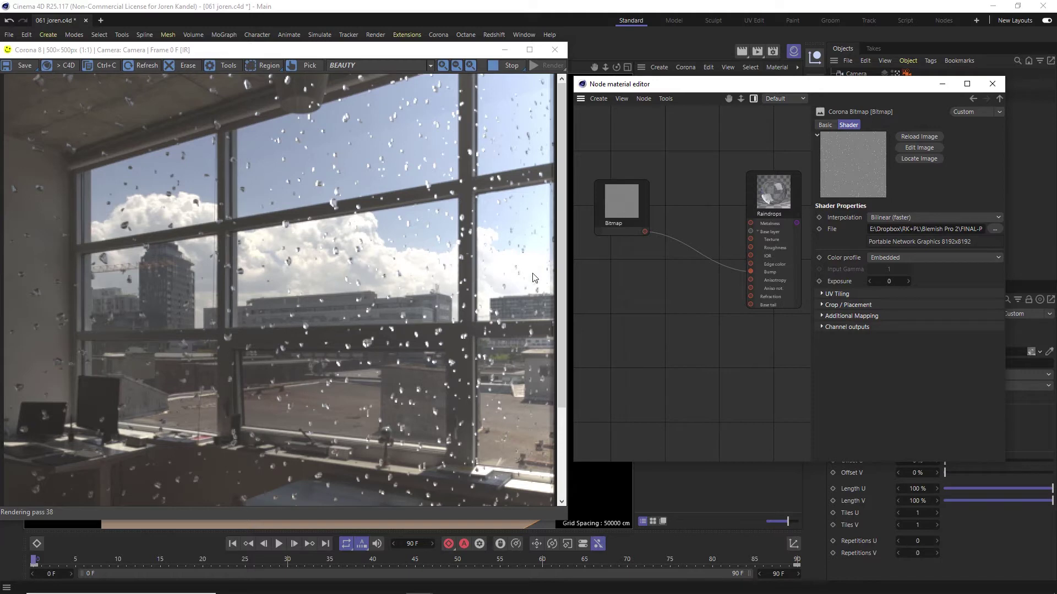
Step: Keyframe the Bitmap's Additional Mapping Offset V at 50 % on frame 90, then step back mid-animation
left_click(845, 317)
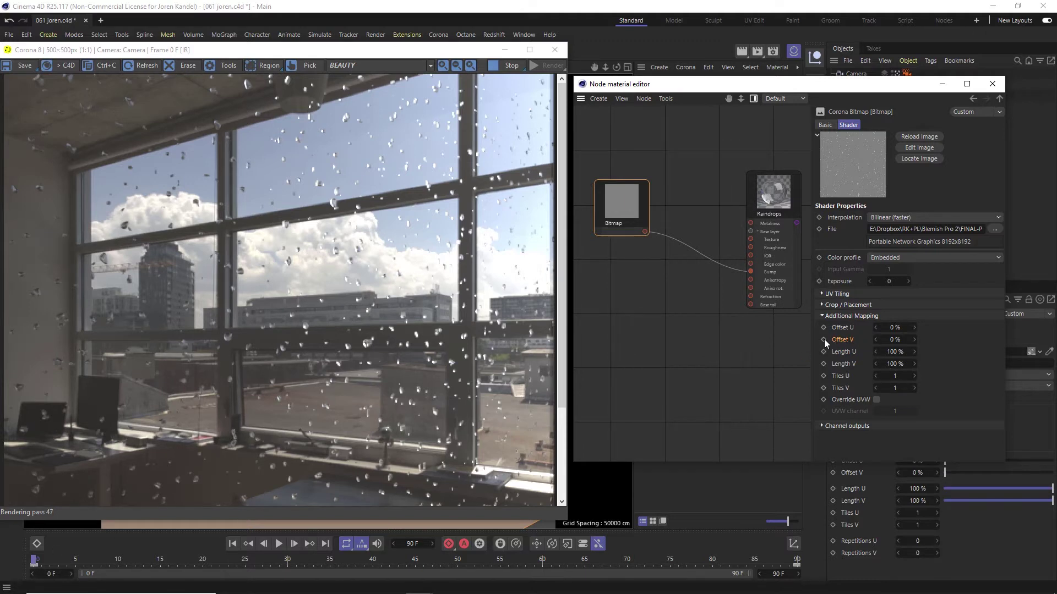
left_click(792, 569)
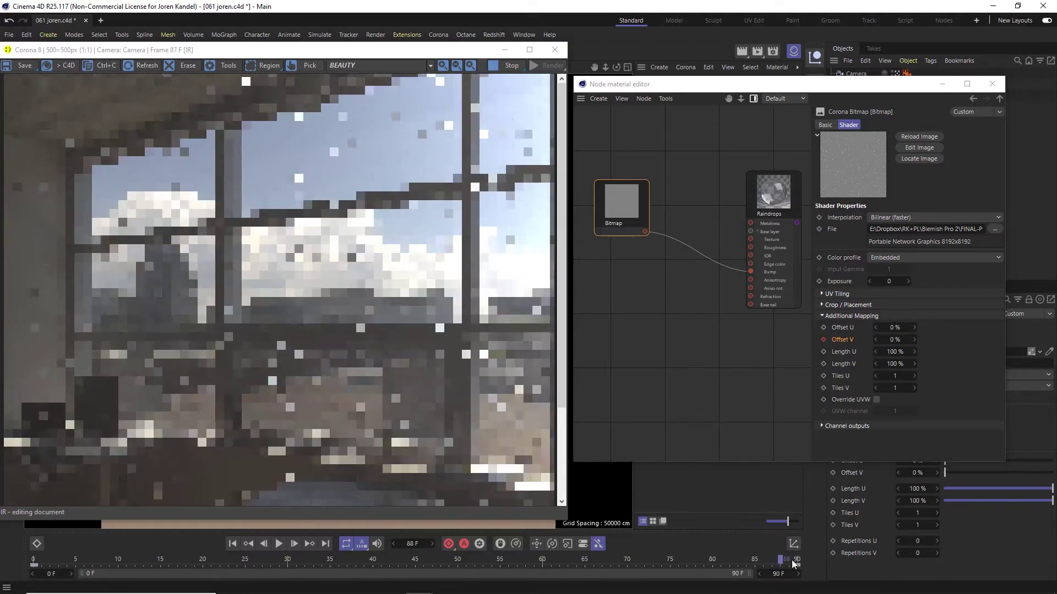
left_click(893, 339)
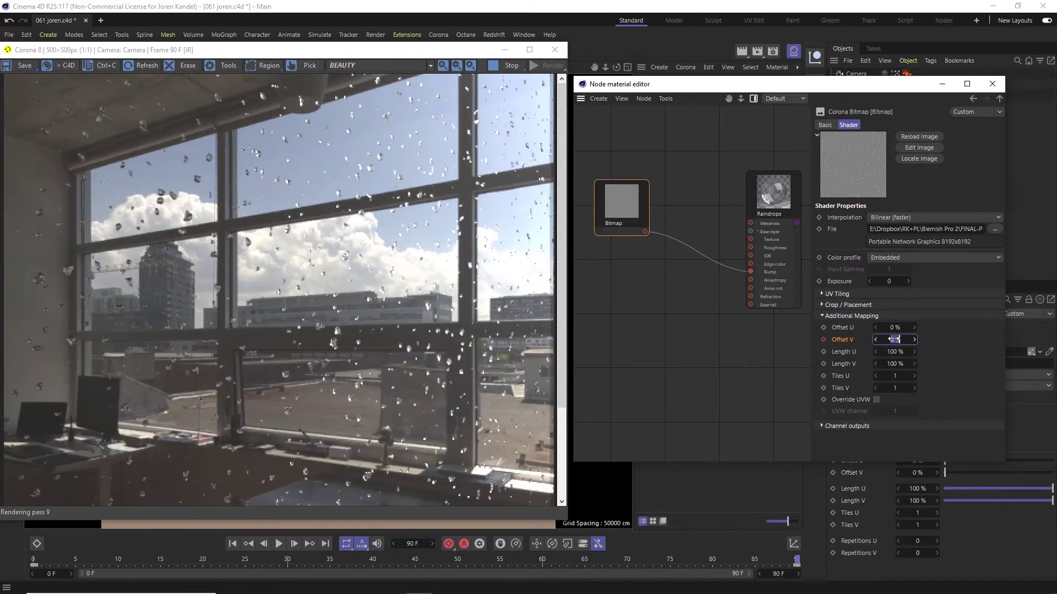
type("50")
key("Return")
key("F8")
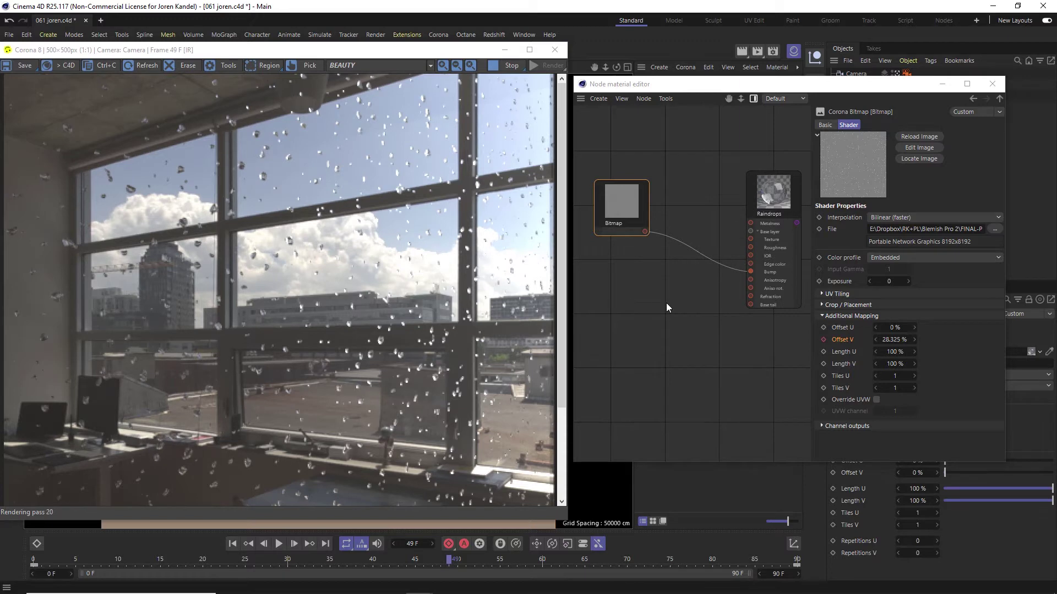
left_click_drag(618, 193, 615, 238)
Step: Insert a UVW Randomizer node fed by the Bitmap, then enlarge the node editor window
right_click(680, 193)
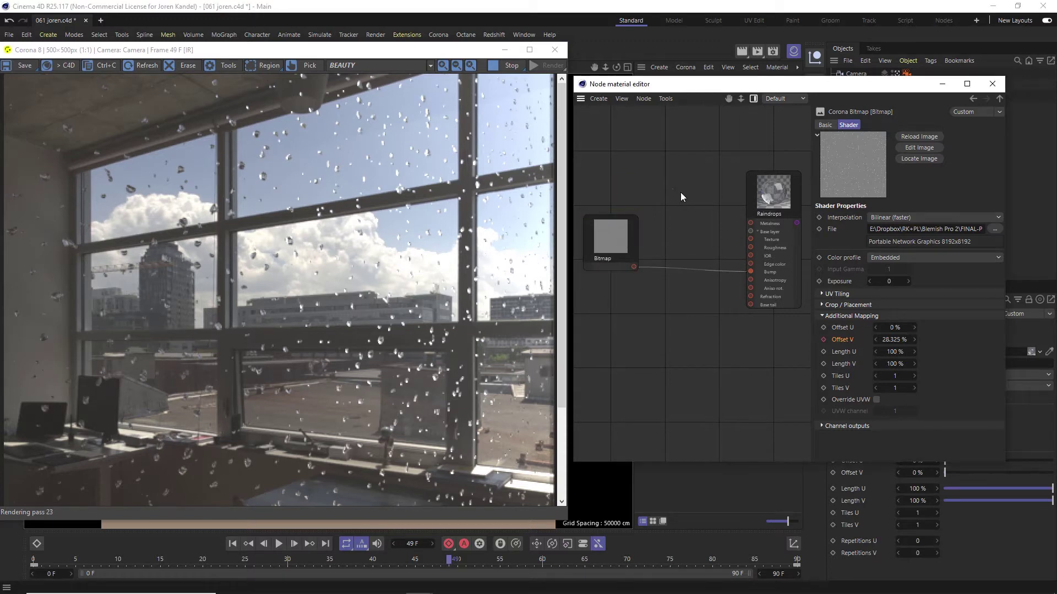
mouse_move(693, 229)
mouse_move(820, 398)
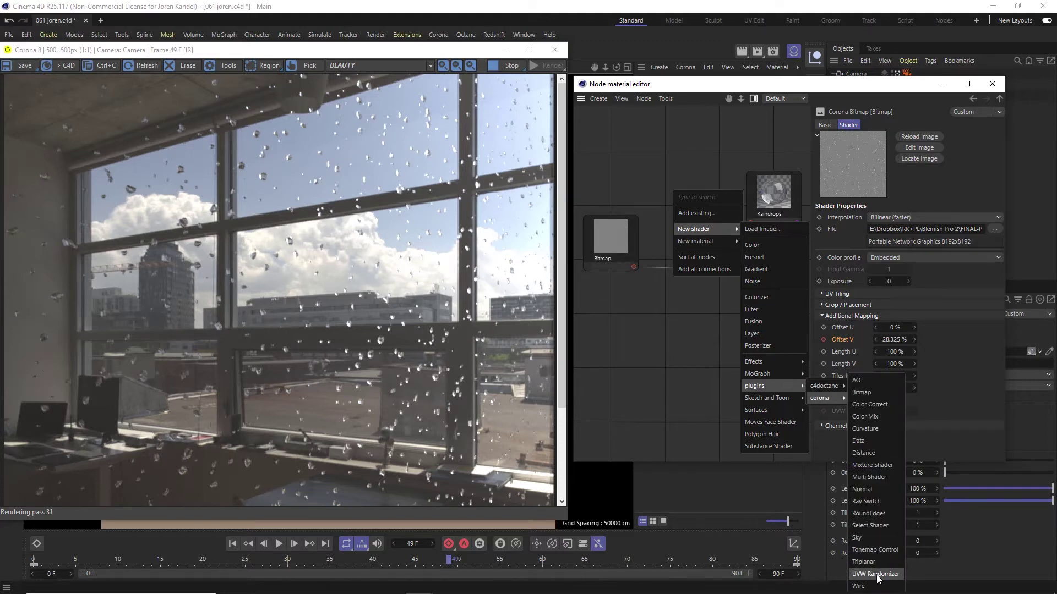
left_click(881, 574)
left_click_drag(682, 200, 690, 191)
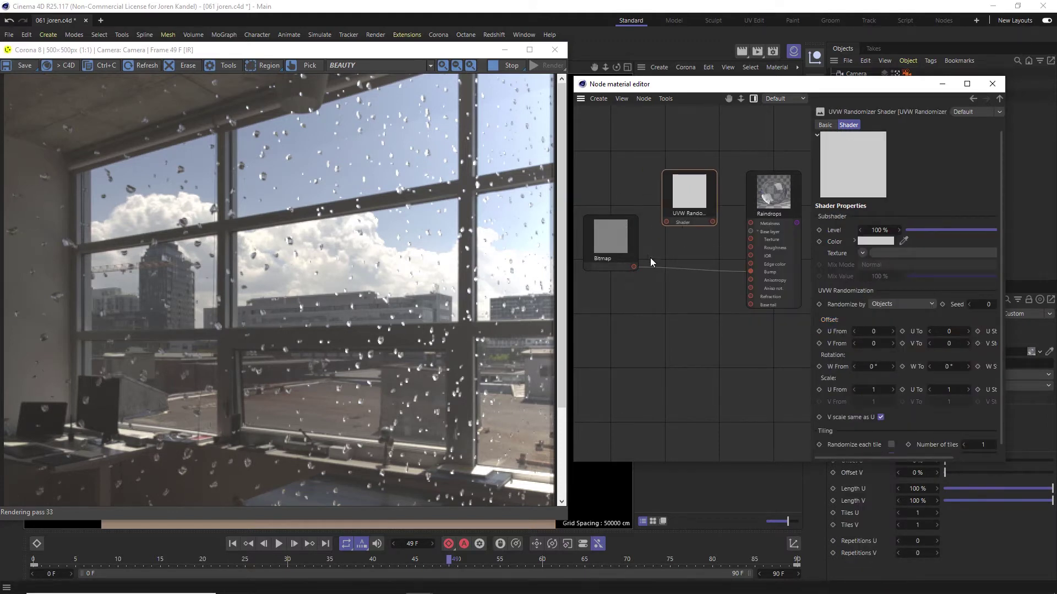
mouse_move(633, 266)
left_mouse_down()
mouse_move(664, 220)
mouse_move(725, 267)
mouse_move(751, 272)
left_mouse_up()
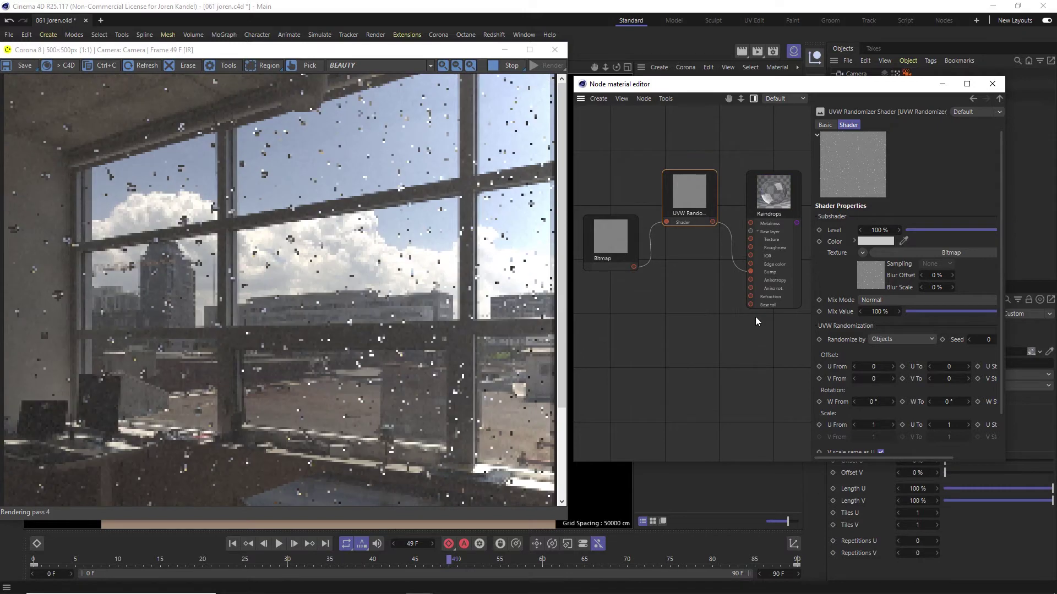
left_click_drag(909, 463, 908, 531)
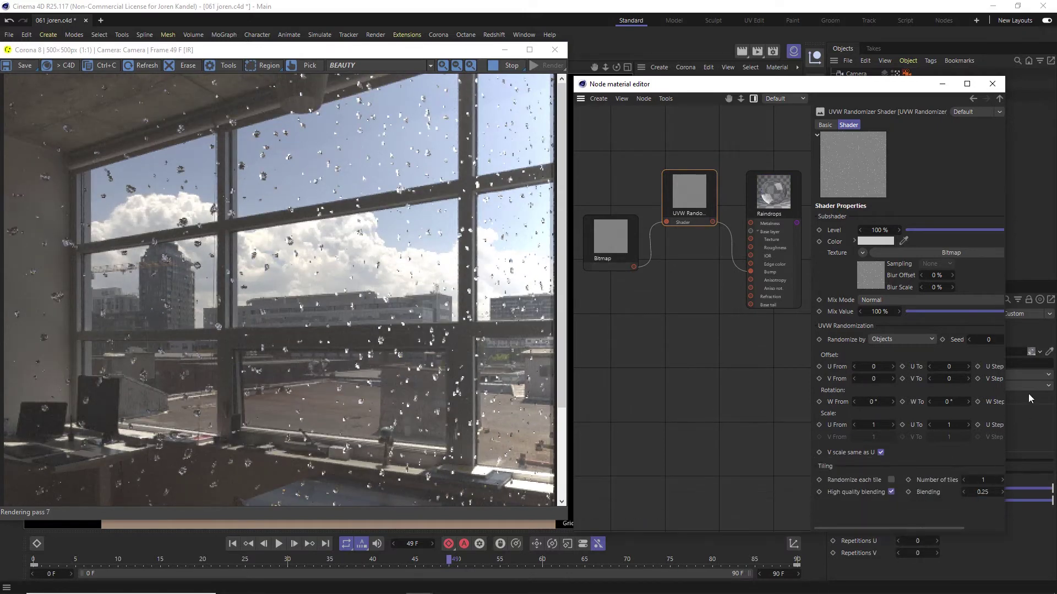
left_click_drag(1006, 384, 1038, 385)
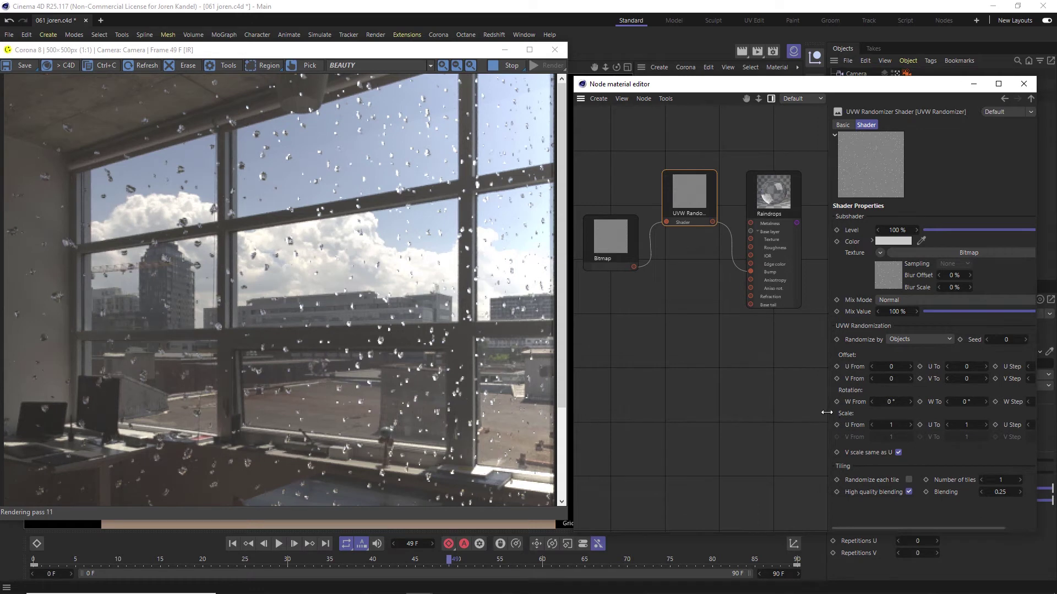
Step: Set the UVW Randomizer Scale U From to 0.2 with a U Step of 0.5
left_click_drag(826, 412, 782, 417)
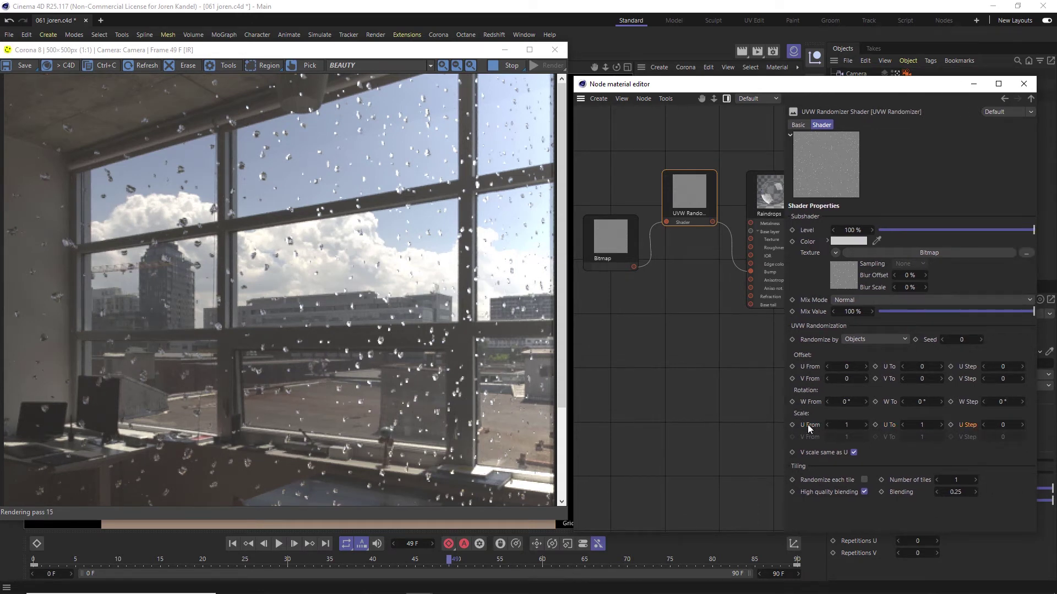
left_click(846, 425)
type("0.2")
key("Return")
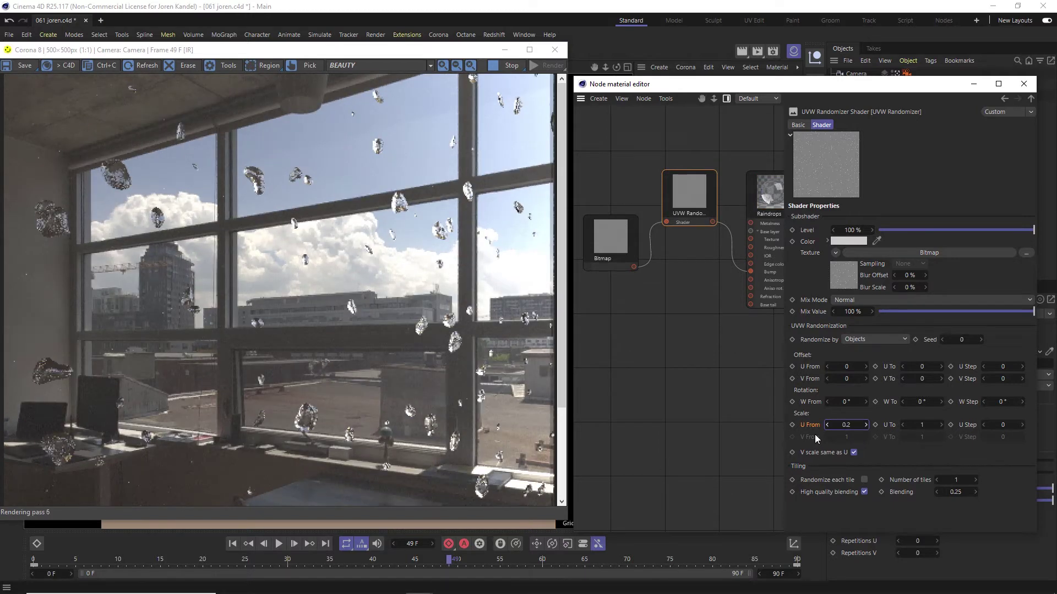
left_click(969, 427)
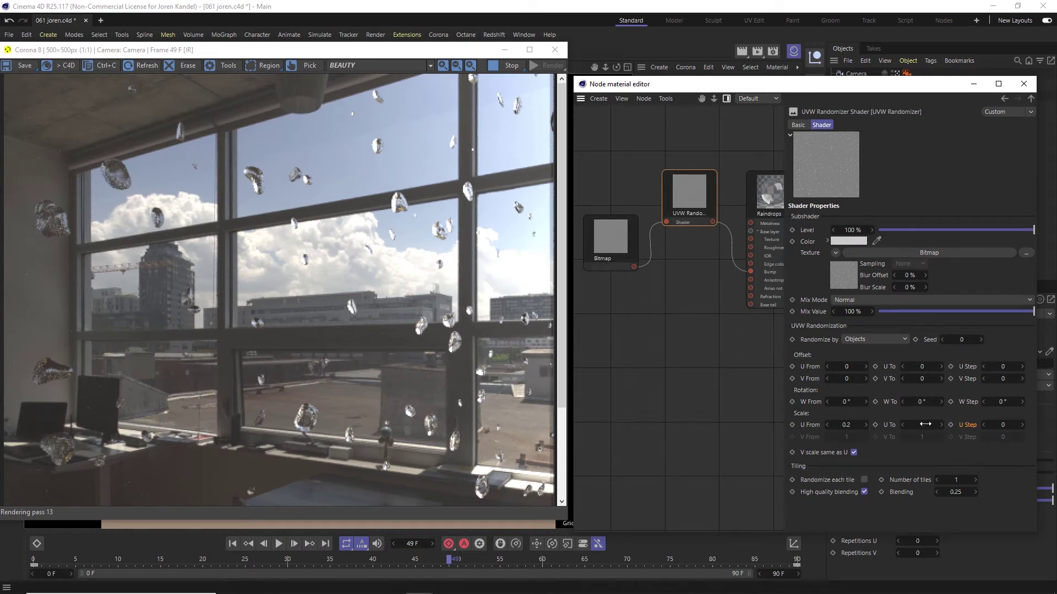
left_click(1007, 427)
type("5")
key("Return")
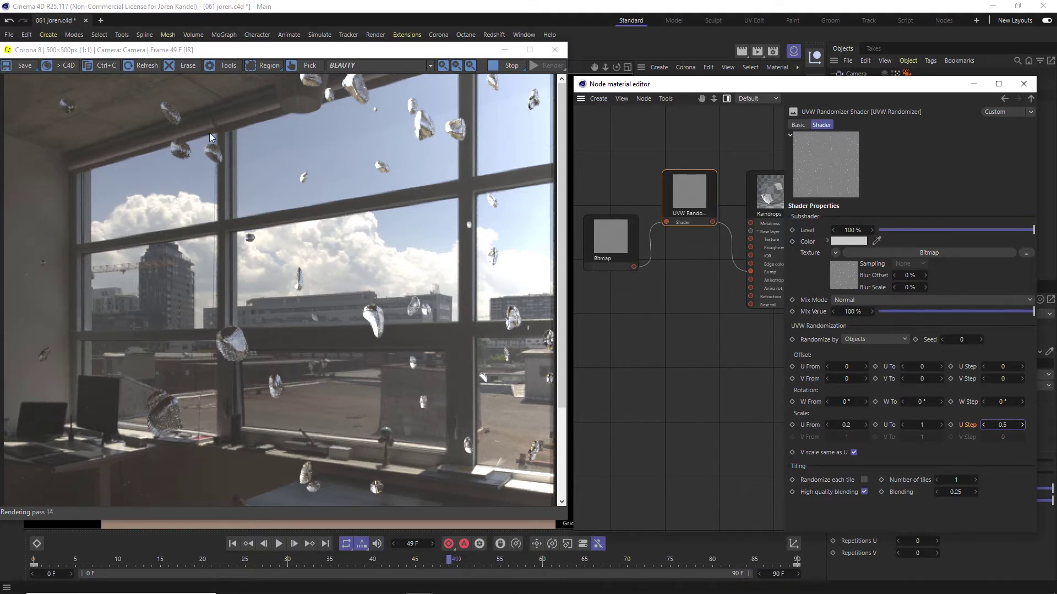
Step: Enable Randomize each tile and set Number of tiles to 2, correcting an initial 5
left_click(817, 481)
left_click(864, 479)
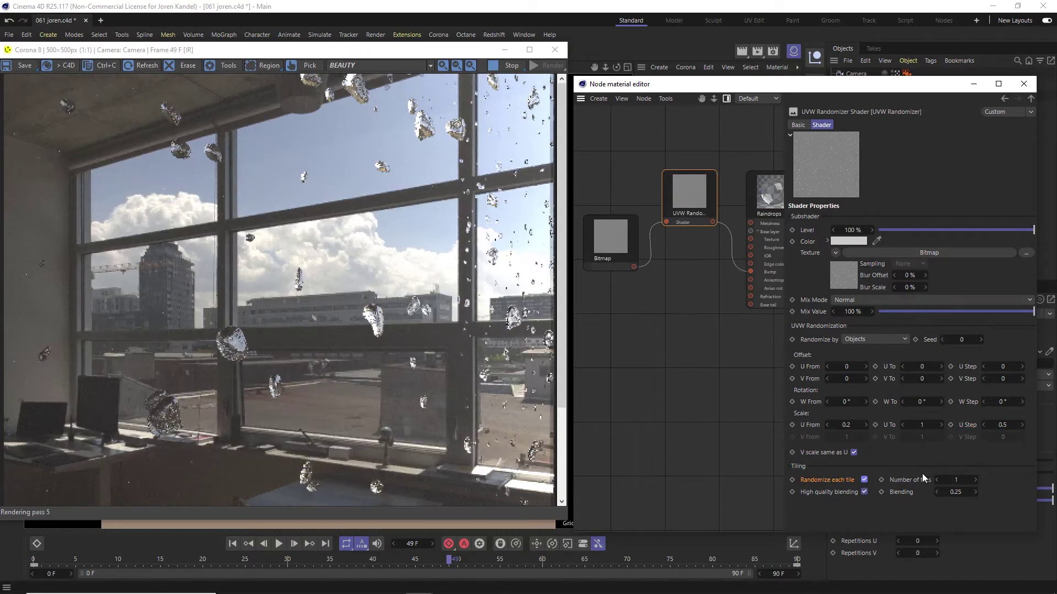
left_click(887, 479)
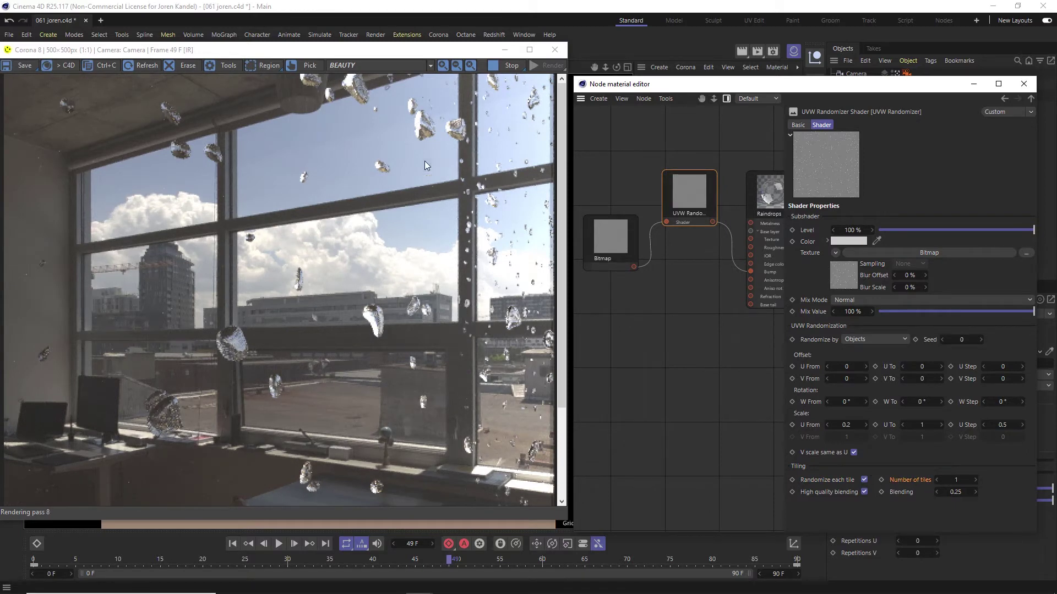
left_click(952, 478)
type("5")
key("Return")
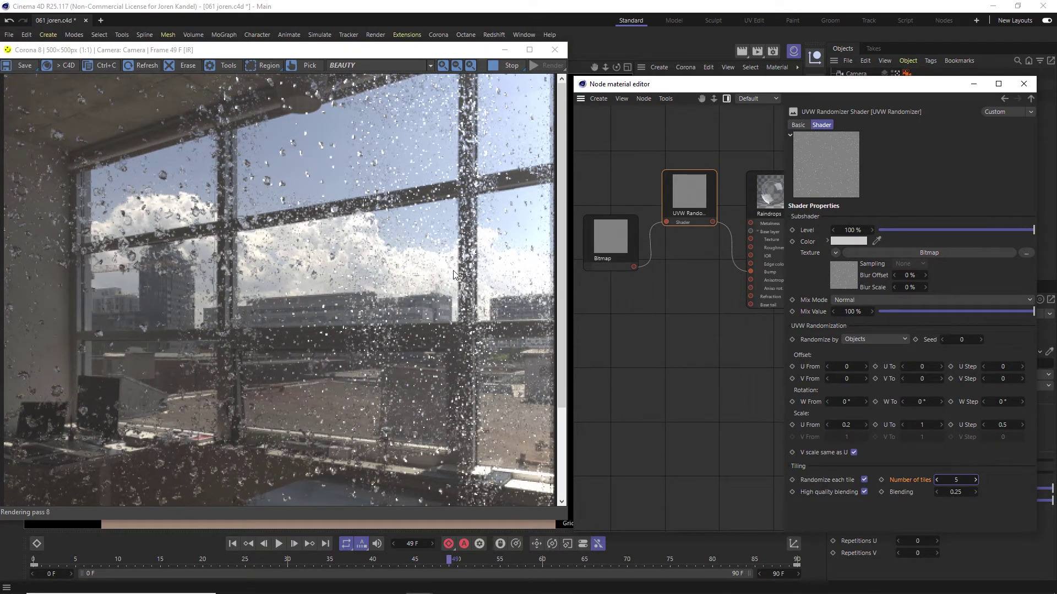
double_click(956, 480)
type("2")
key("Return")
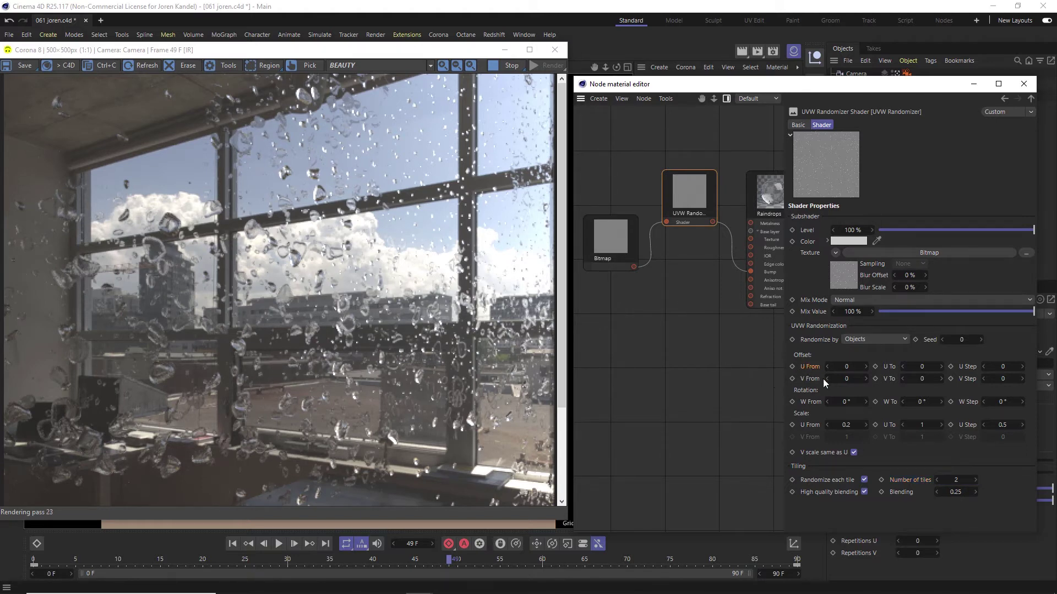
left_click(845, 367)
Step: Enter Offset U From -20, U Step 1, V From 20 and V Step 1
type("-20")
key("Tab")
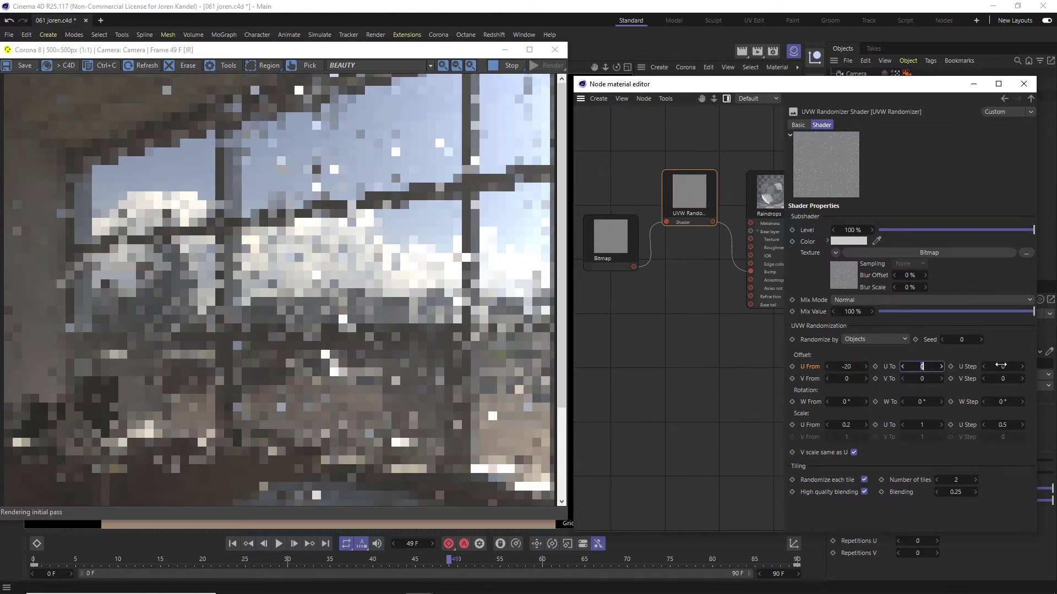
key("Tab")
type("1")
key("Tab")
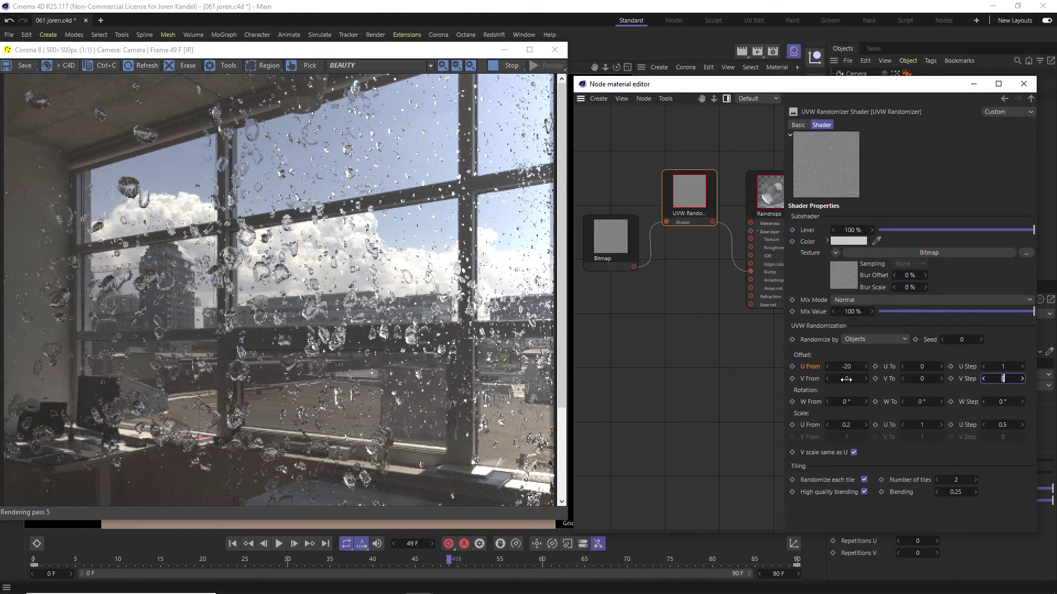
left_click(846, 378)
type("20")
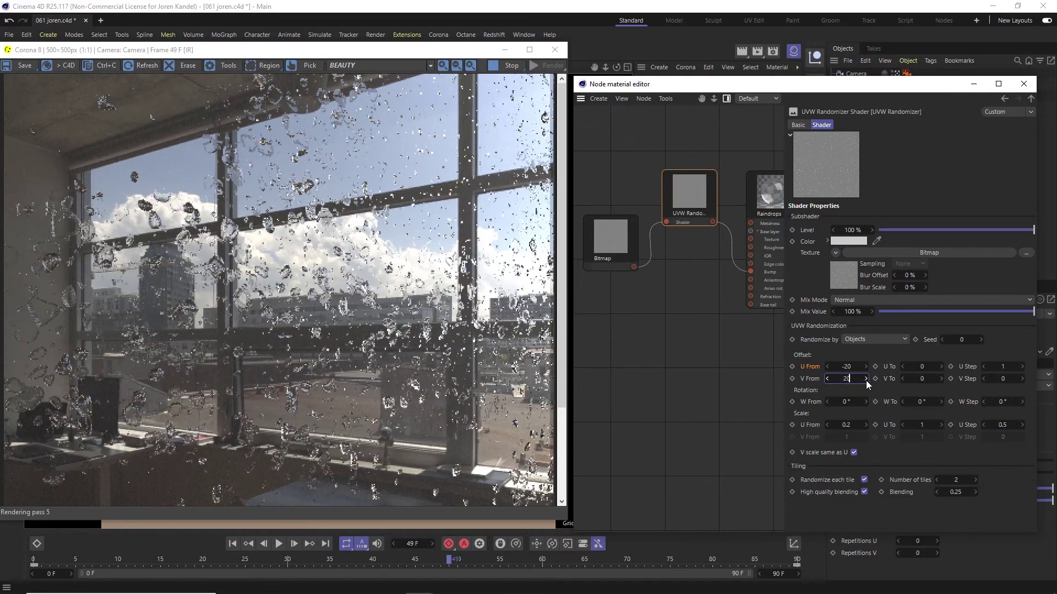
left_click(1005, 379)
type("1")
key("Return")
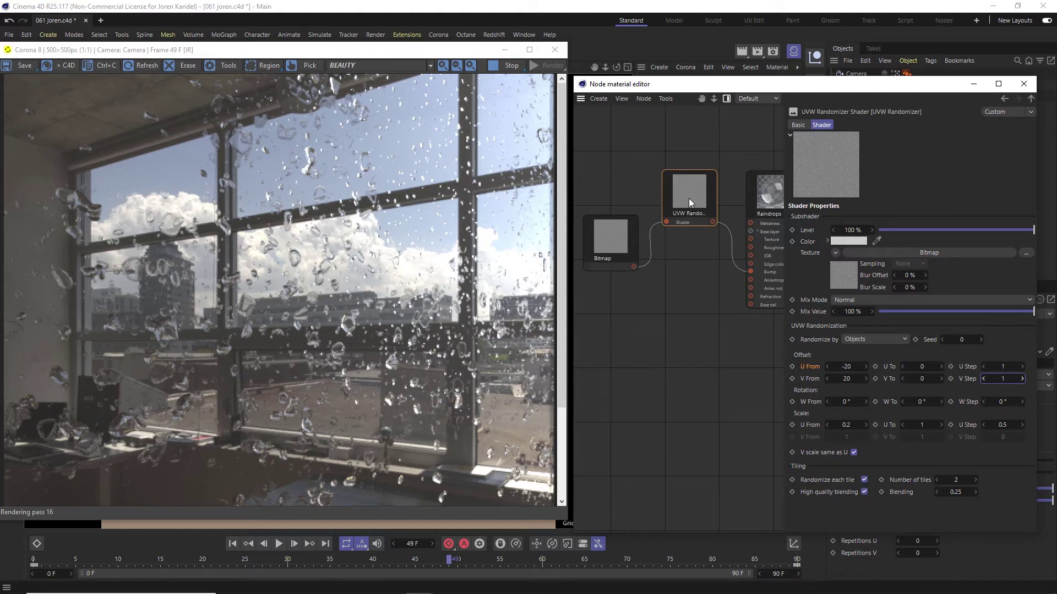
Step: Replace the Raindrops material's bump texture with a Layer shader
right_click(672, 130)
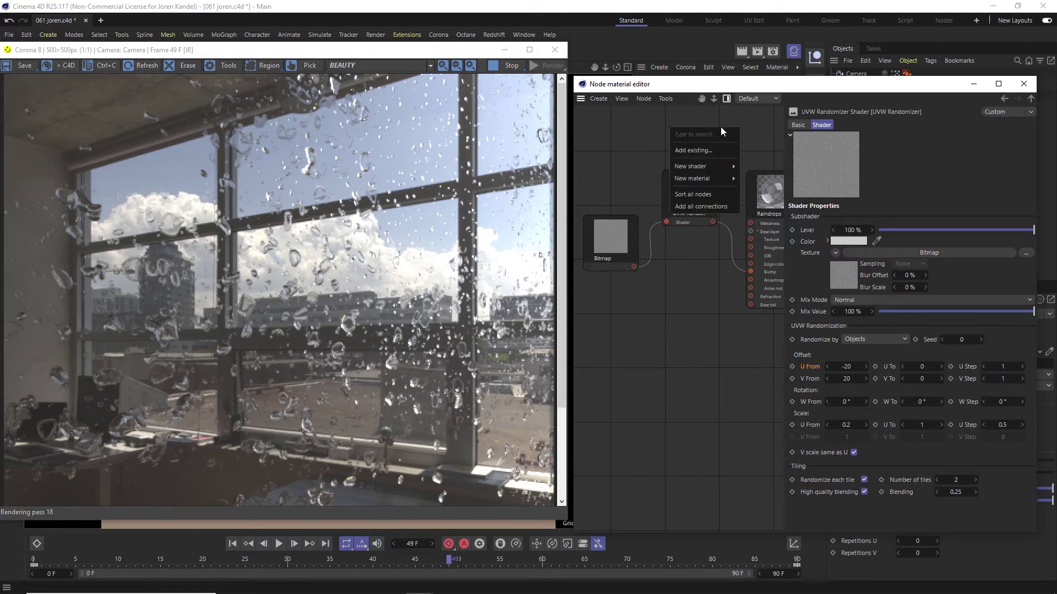
left_click(761, 197)
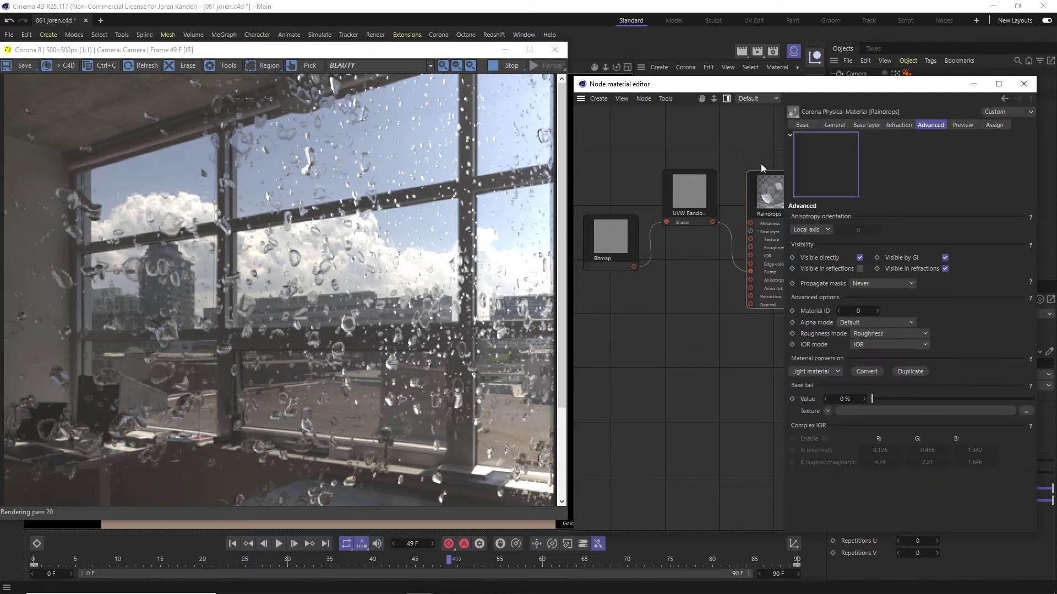
left_click_drag(785, 173, 807, 175)
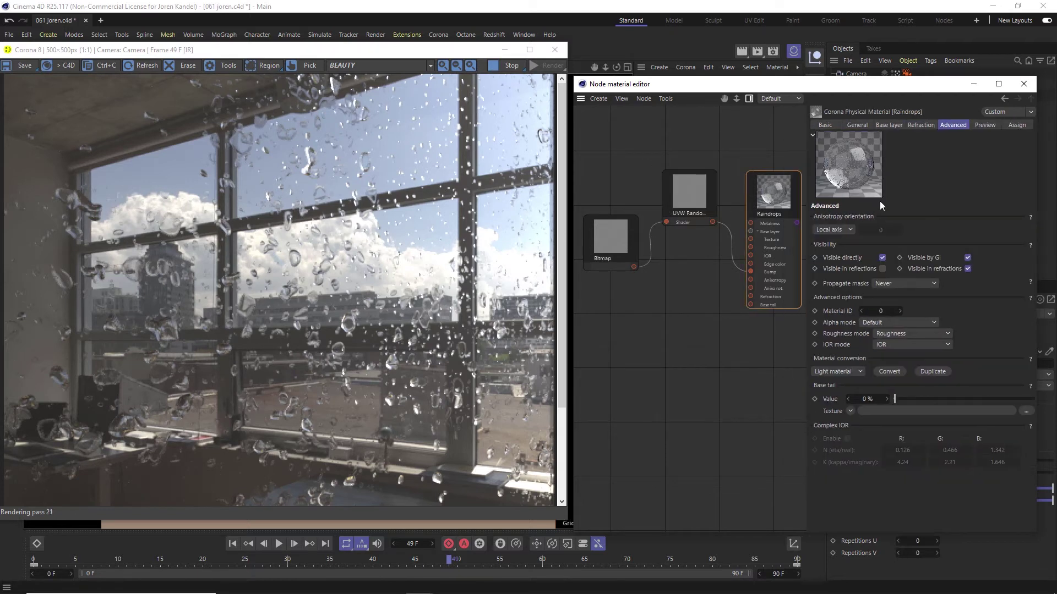
left_click(881, 125)
left_click_drag(1032, 227, 1032, 250)
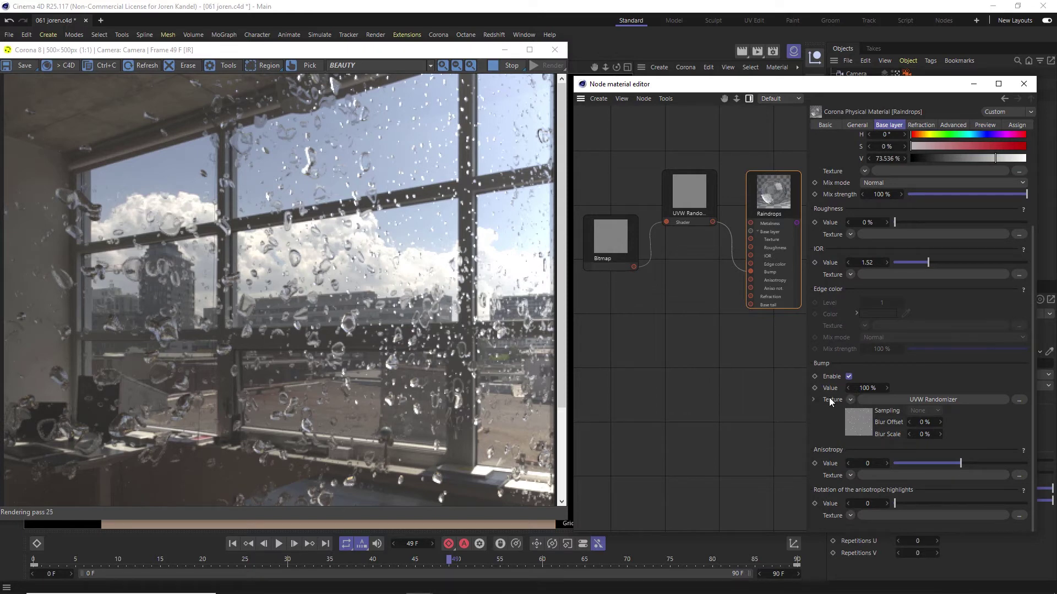
left_click(851, 399)
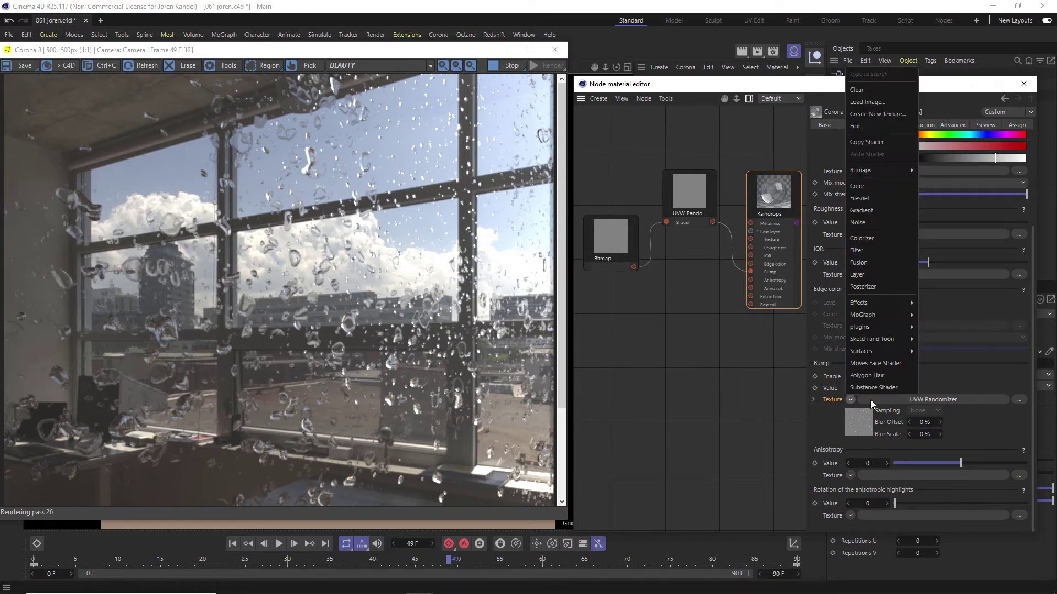
left_click(867, 274)
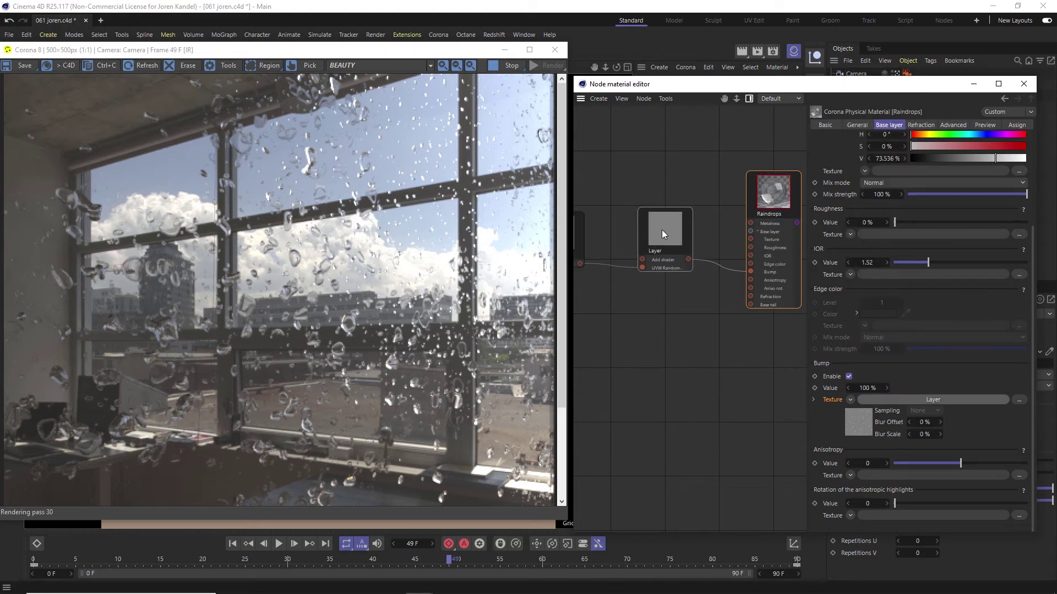
Step: Arrange the Bitmap, UVW Randomizer and Layer nodes side by side in a row
left_click_drag(661, 230, 685, 222)
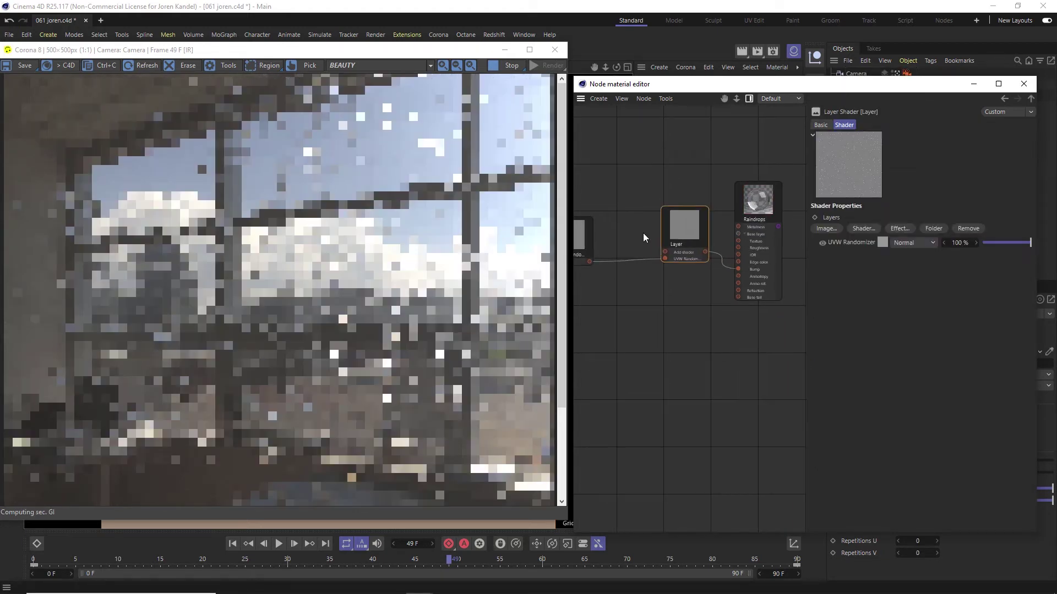
scroll(641, 228, "down", 2)
scroll(639, 214, "down", 1)
middle_click_drag(636, 197, 658, 204)
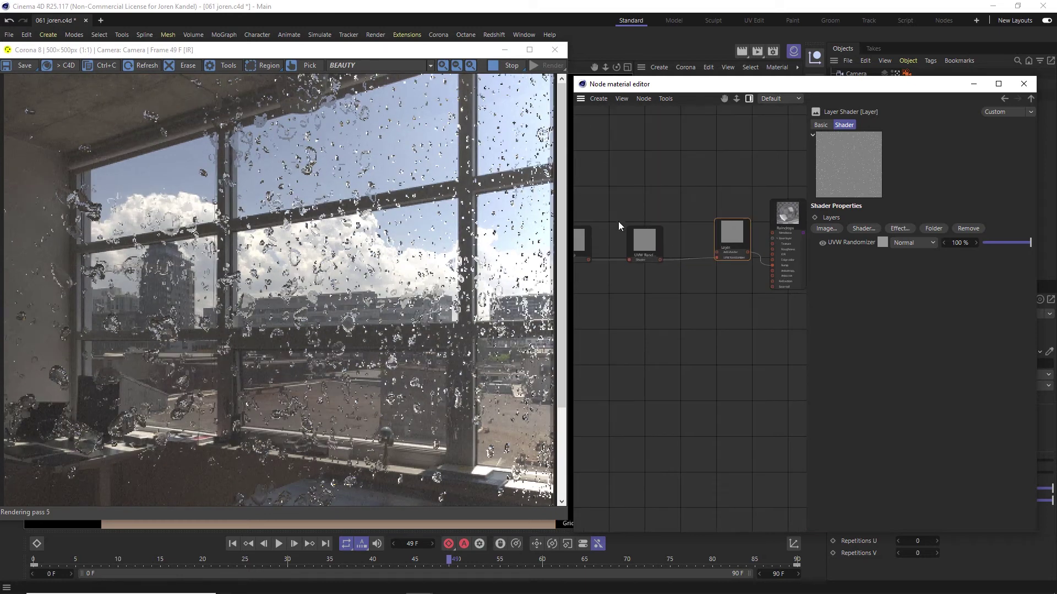
left_click_drag(619, 221, 650, 232)
left_click_drag(578, 235, 627, 234)
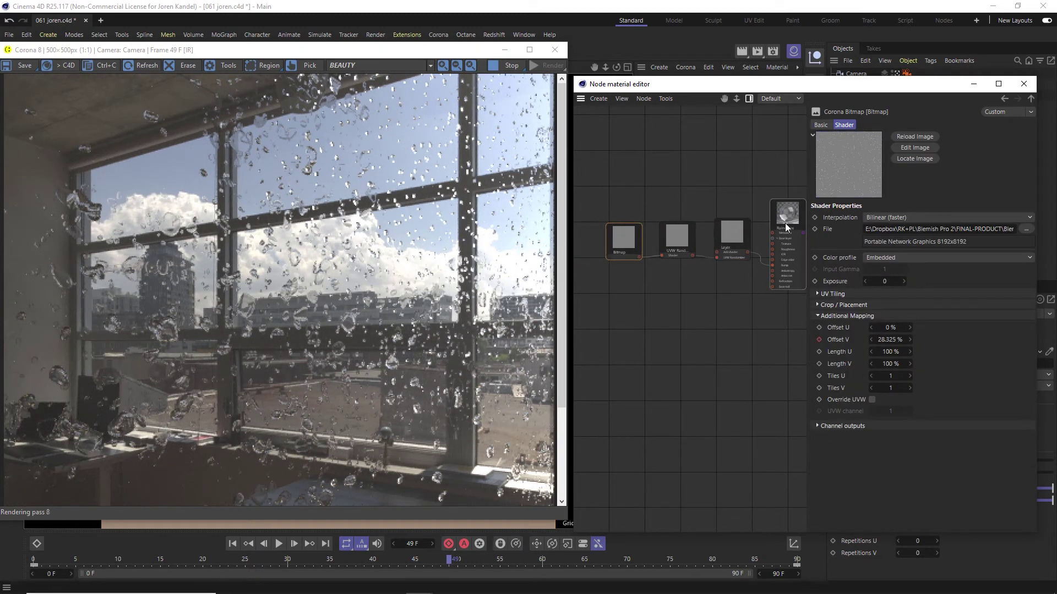
Step: Duplicate the Bitmap and UVW Randomizer node pair below the originals
left_click_drag(636, 259, 685, 268)
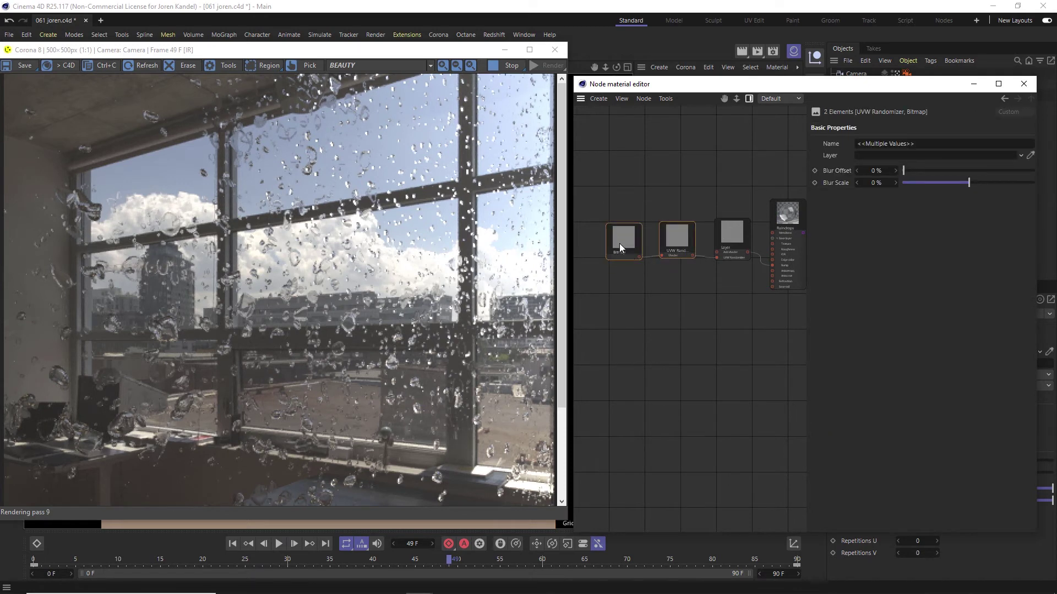
left_click_drag(621, 243, 623, 297, "ctrl")
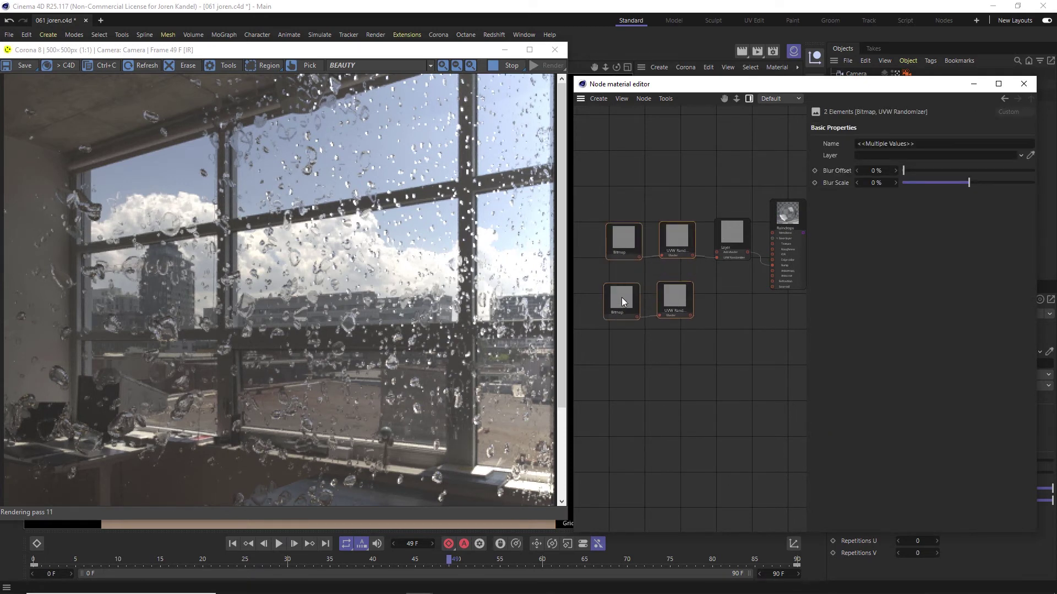
left_click(635, 297)
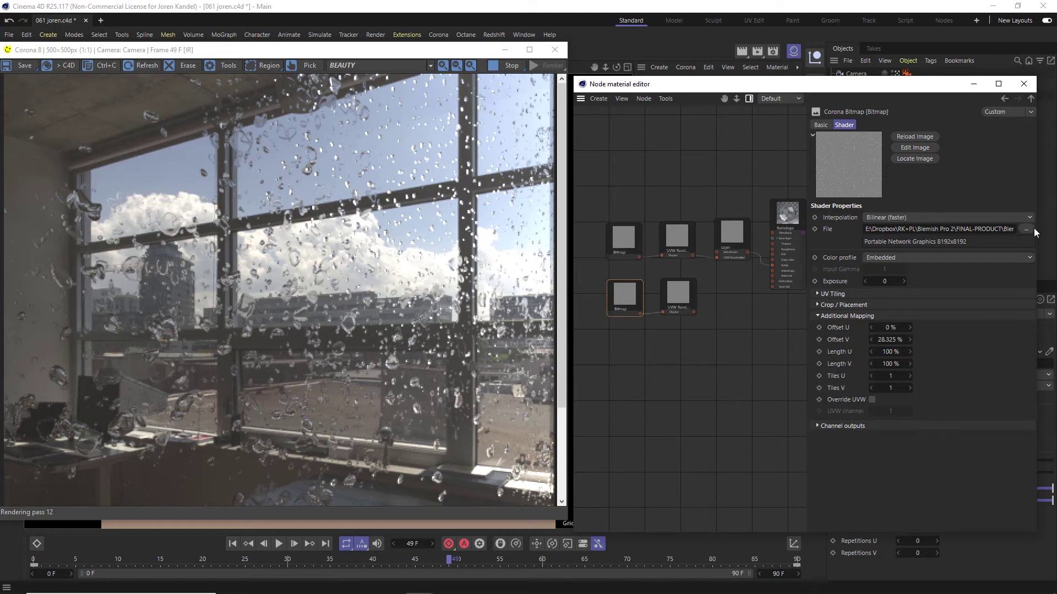
Step: Load WaterDrops_02 into the copied Bitmap without copying it to the project, and wire the copy into Layer
left_click(1026, 229)
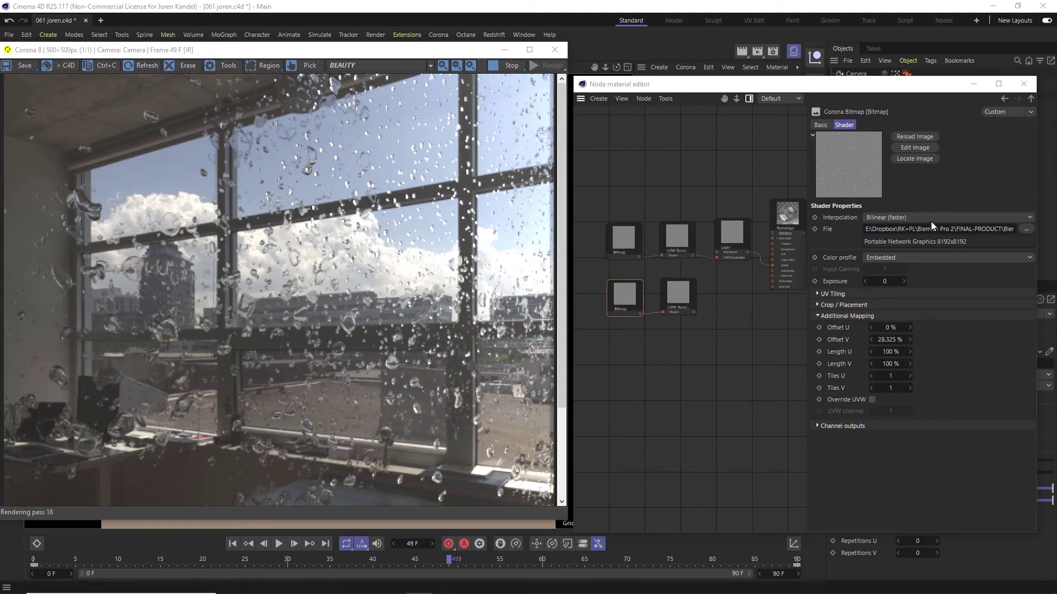
left_click_drag(652, 181, 651, 396)
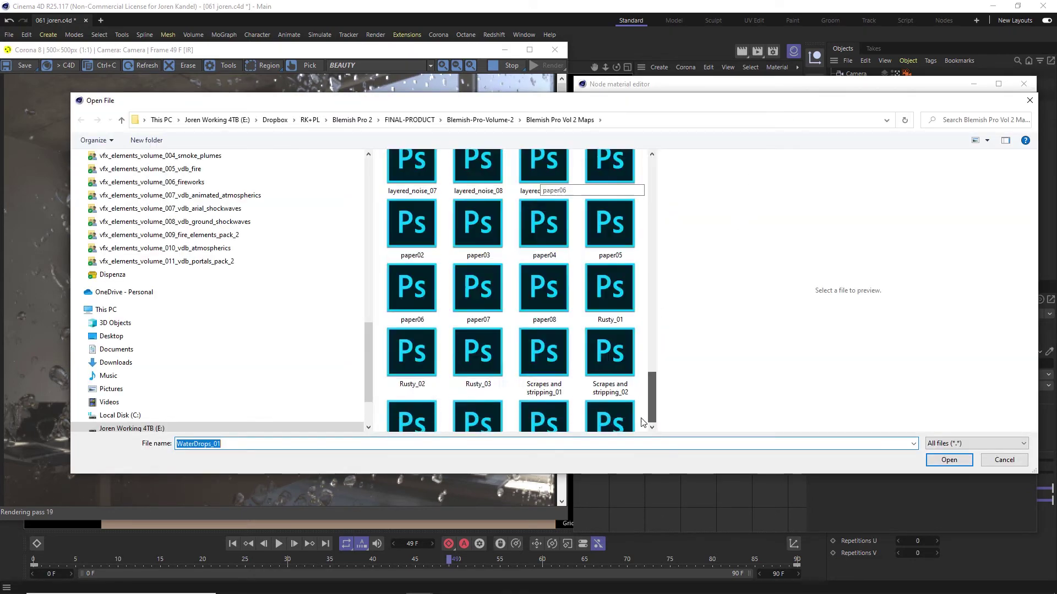
double_click(606, 349)
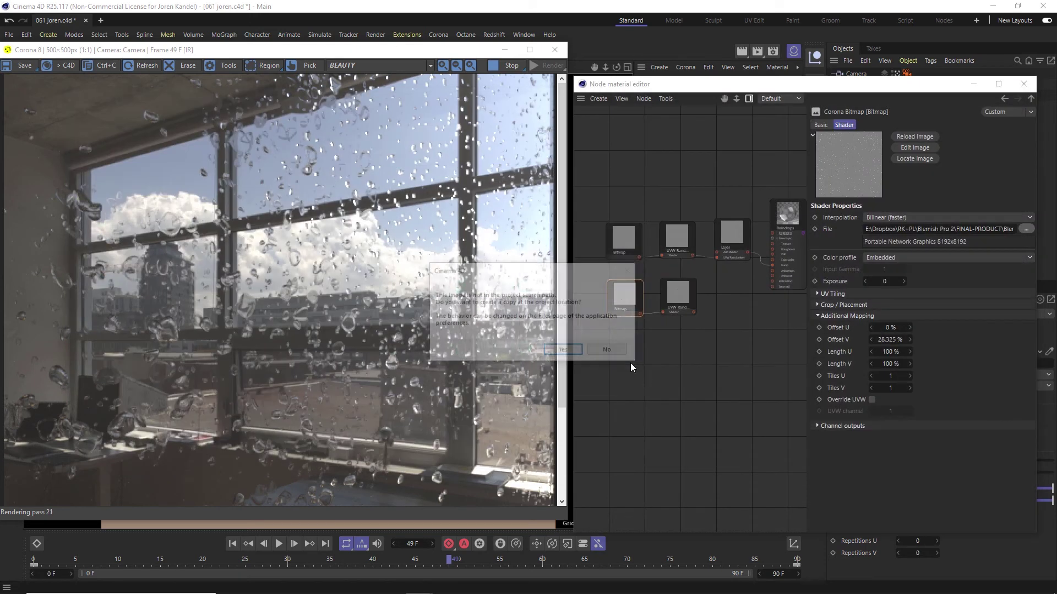
left_click(608, 351)
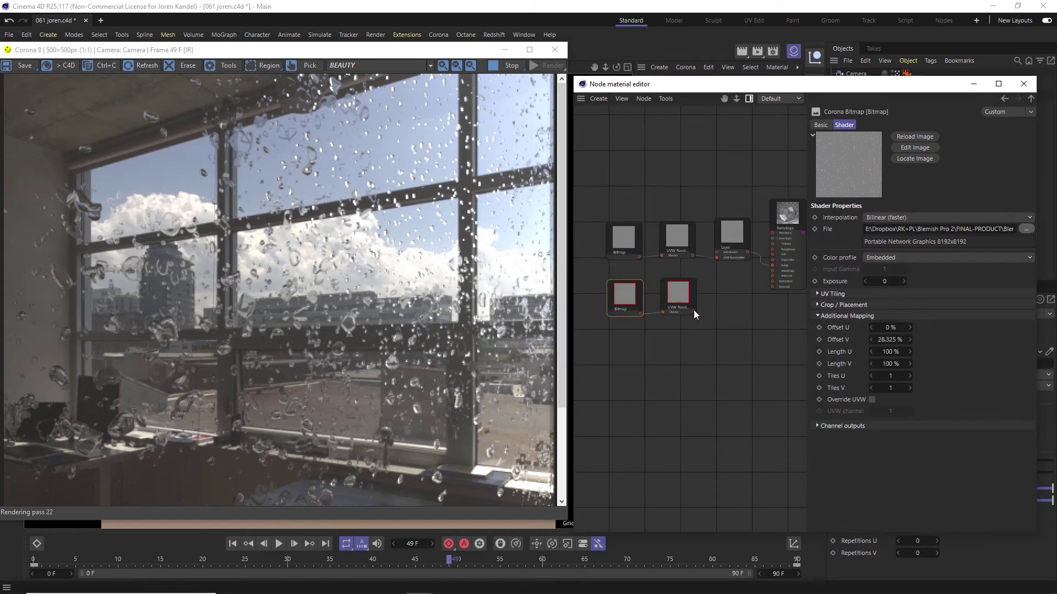
left_click_drag(695, 311, 715, 252)
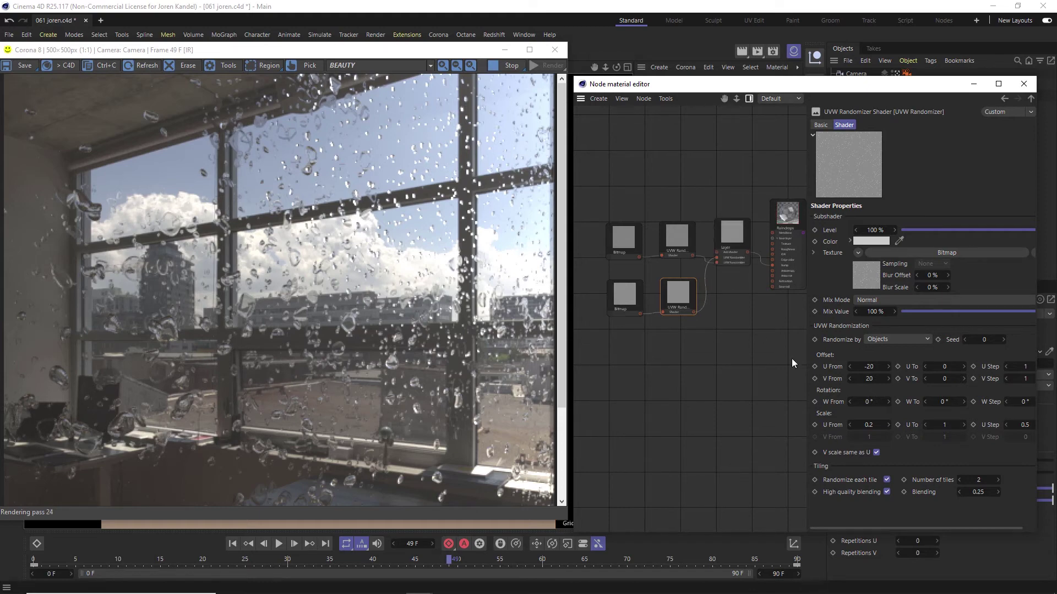
left_click(738, 237)
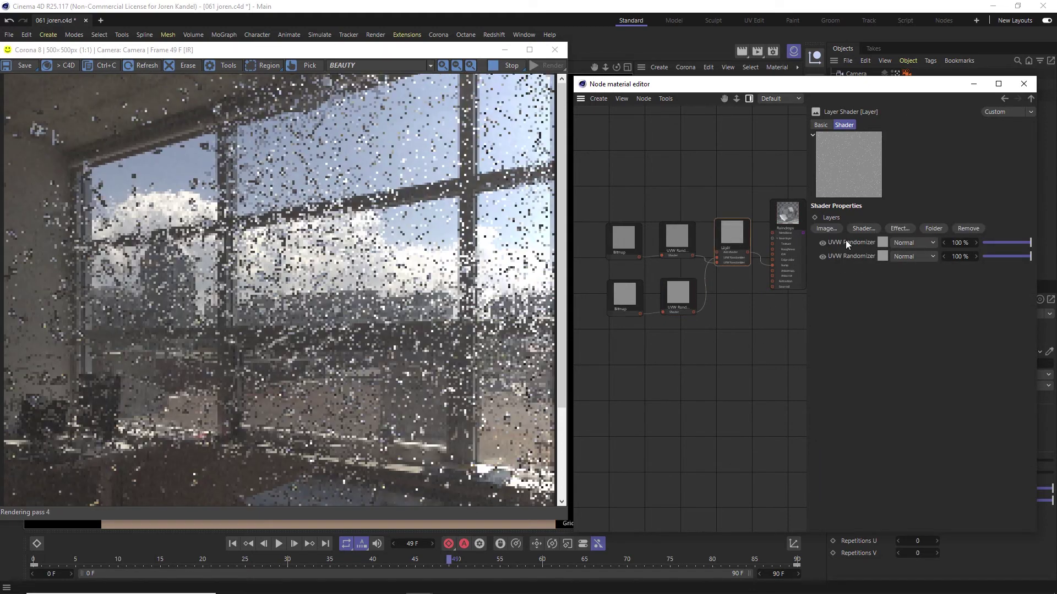
Step: Change the first UVW Randomizer layer's blend mode from Normal to Overlay, after briefly trying Screen
left_click(850, 242)
left_click(902, 242)
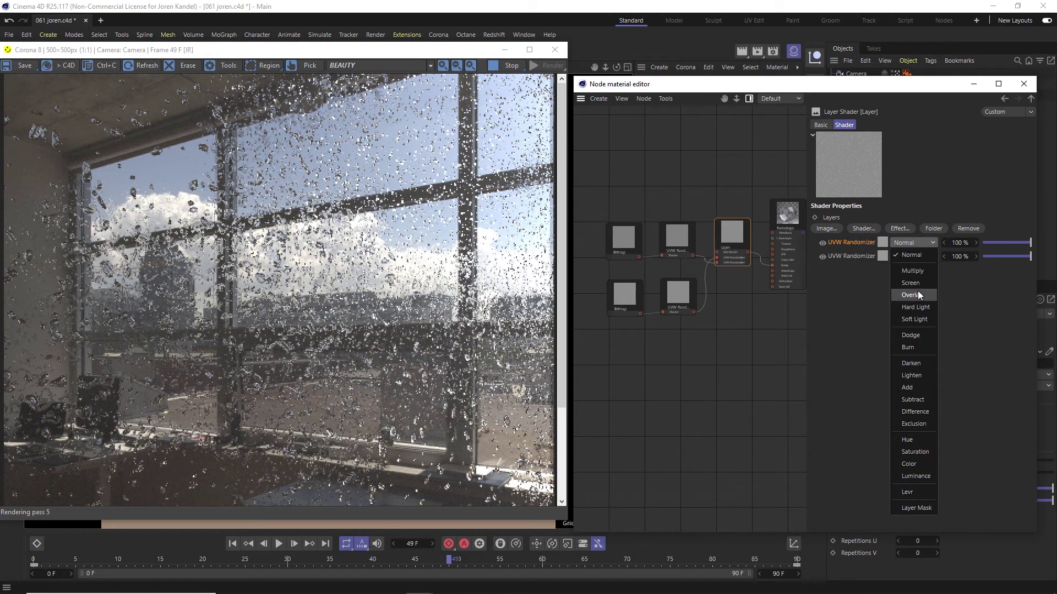
left_click(920, 283)
left_click(912, 243)
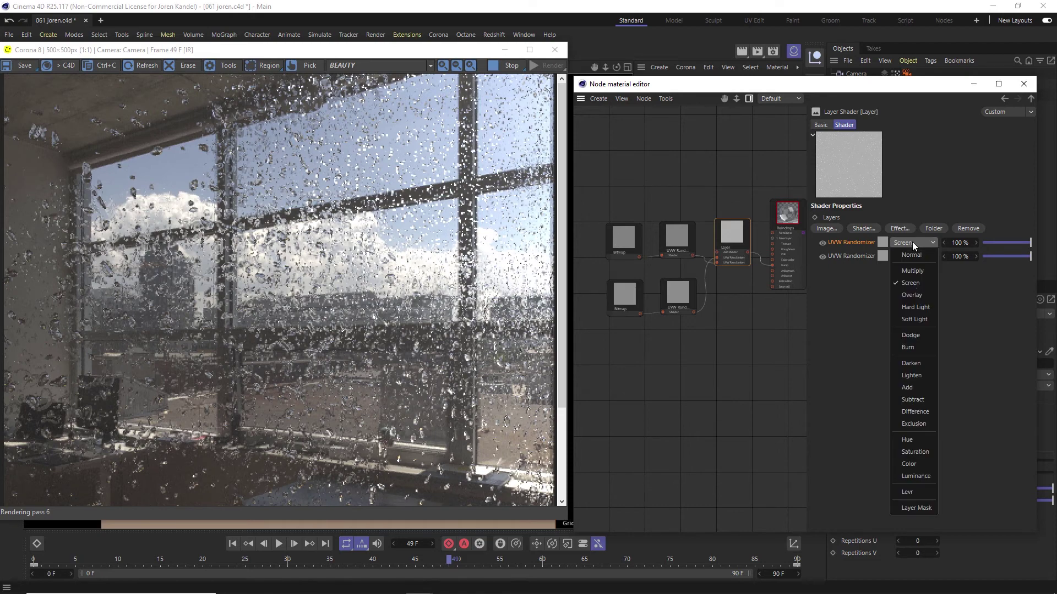
left_click(910, 296)
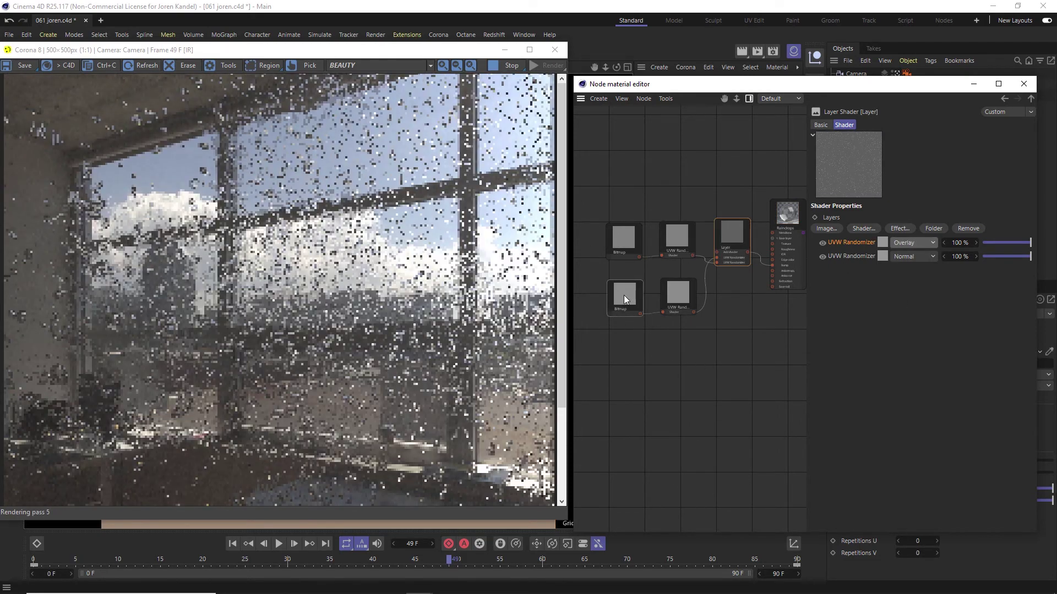
left_click(675, 293)
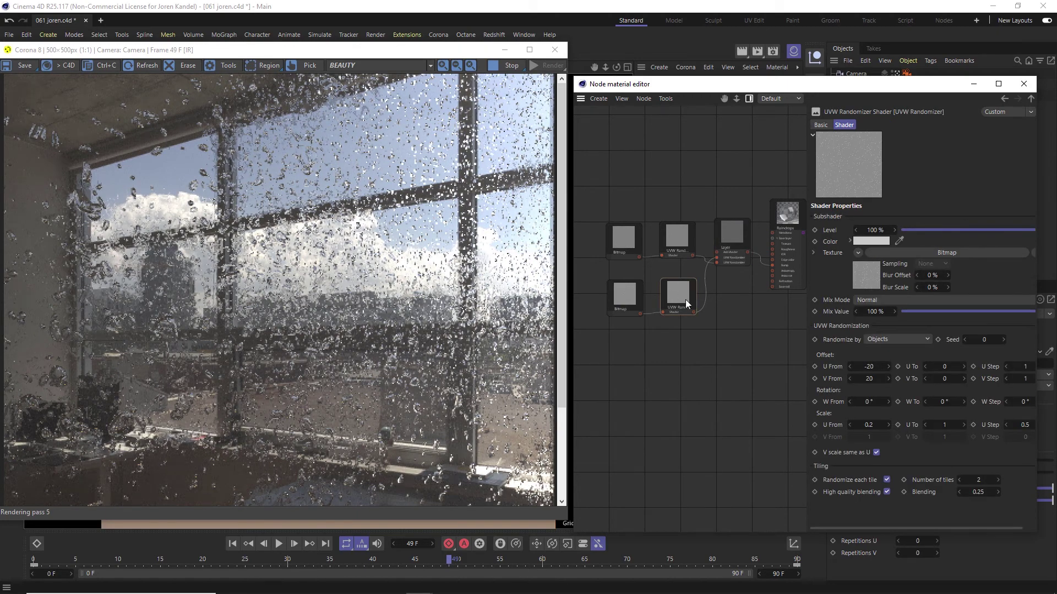
left_click(875, 425)
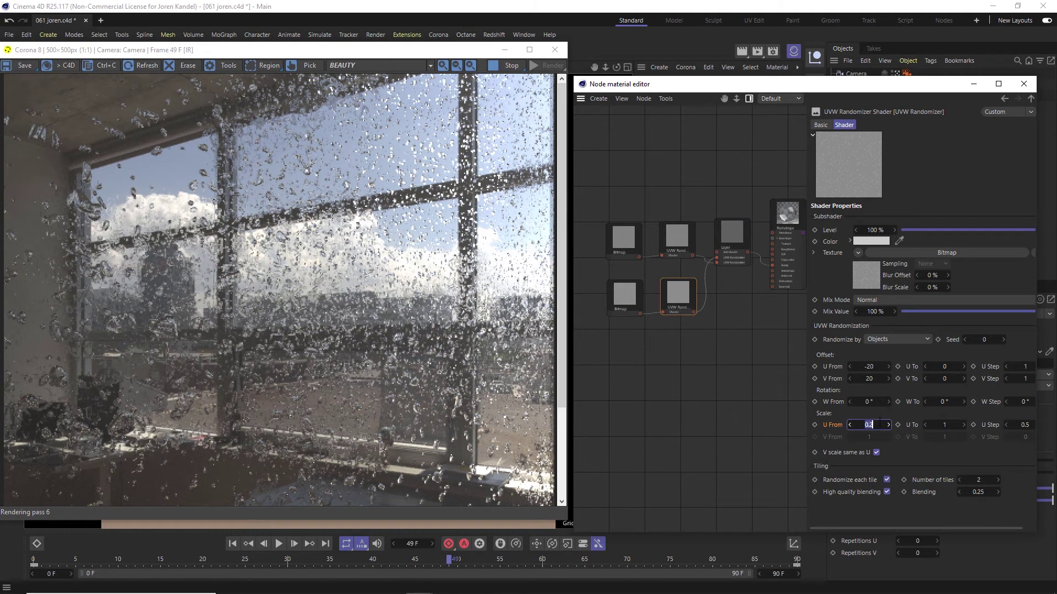
Step: Set the copied randomizer's Scale U From to 0.05 instead of 0.2
key("BackSpace")
type(".05")
key("Return")
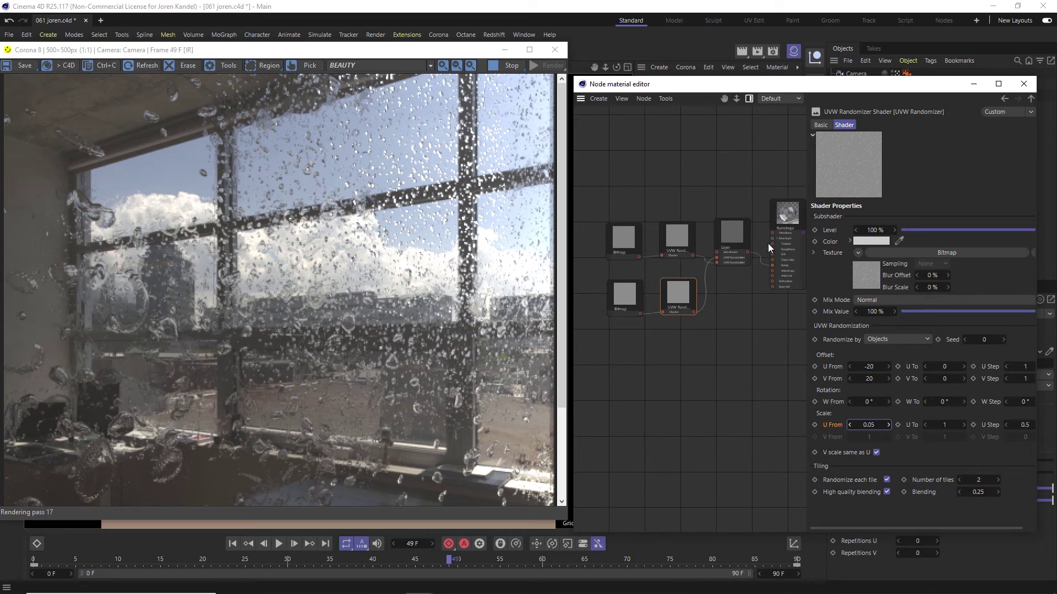
left_click(784, 220)
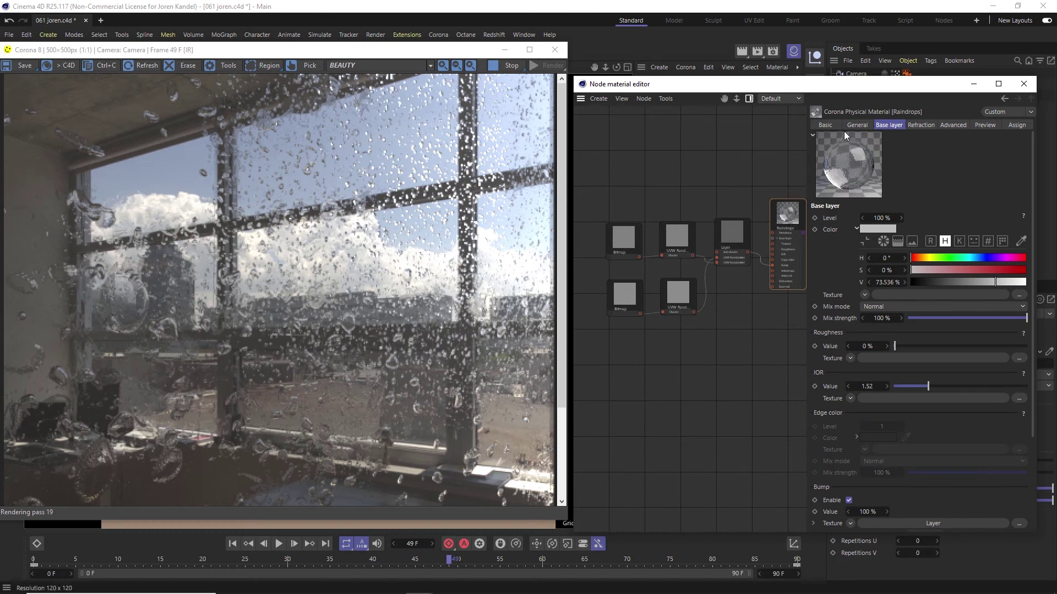
Step: Enable Displacement on the Raindrops material's Basic properties
left_click(826, 125)
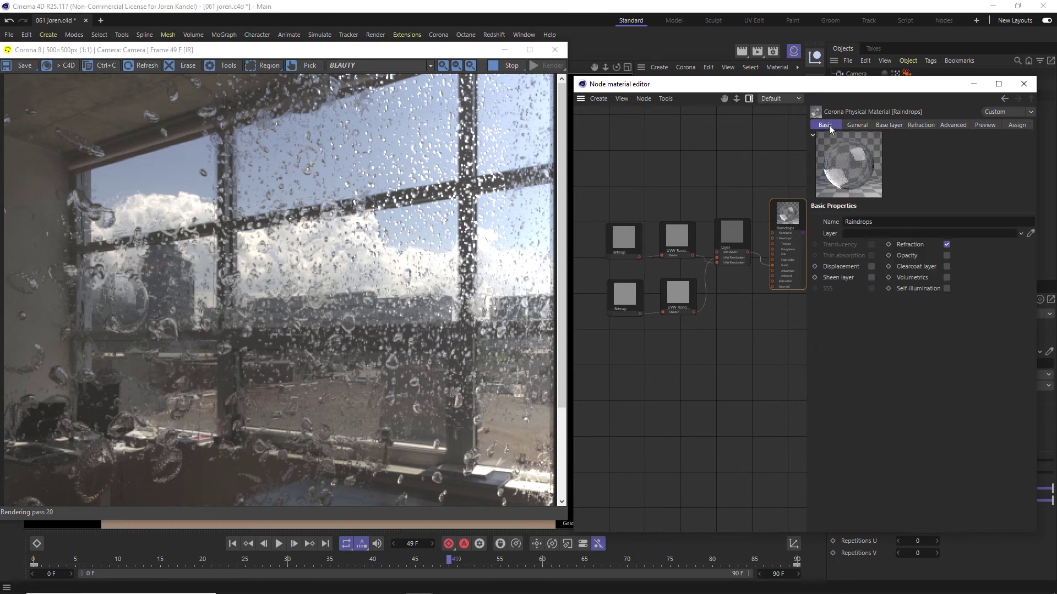
left_click(871, 267)
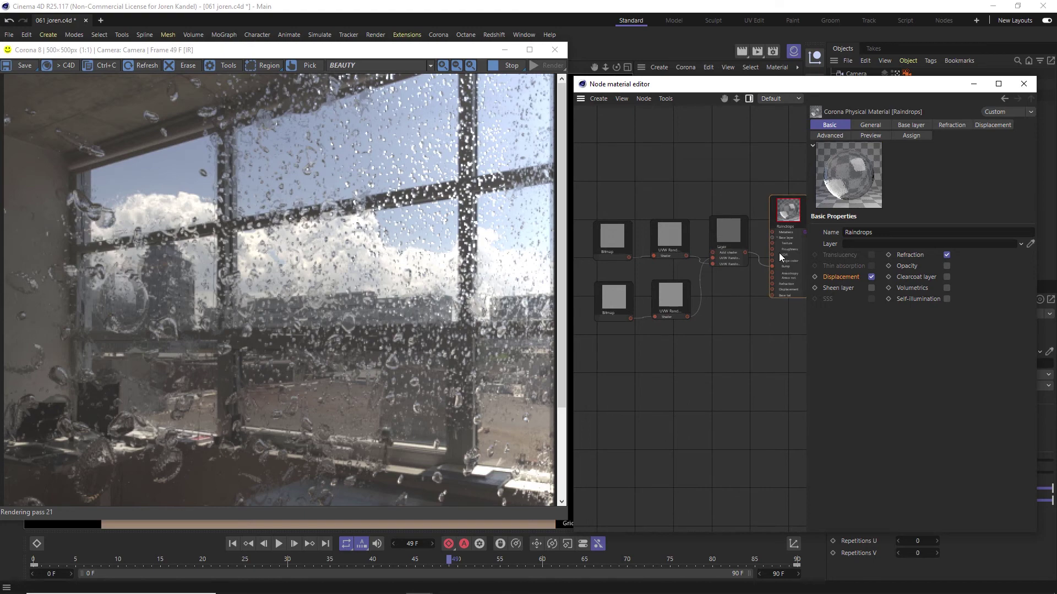
scroll(763, 256, "up", 2)
scroll(759, 257, "up", 2)
Step: Connect the Layer output to Raindrops Displacement and Bump, then close the node editor and render window
left_click_drag(729, 249, 766, 243)
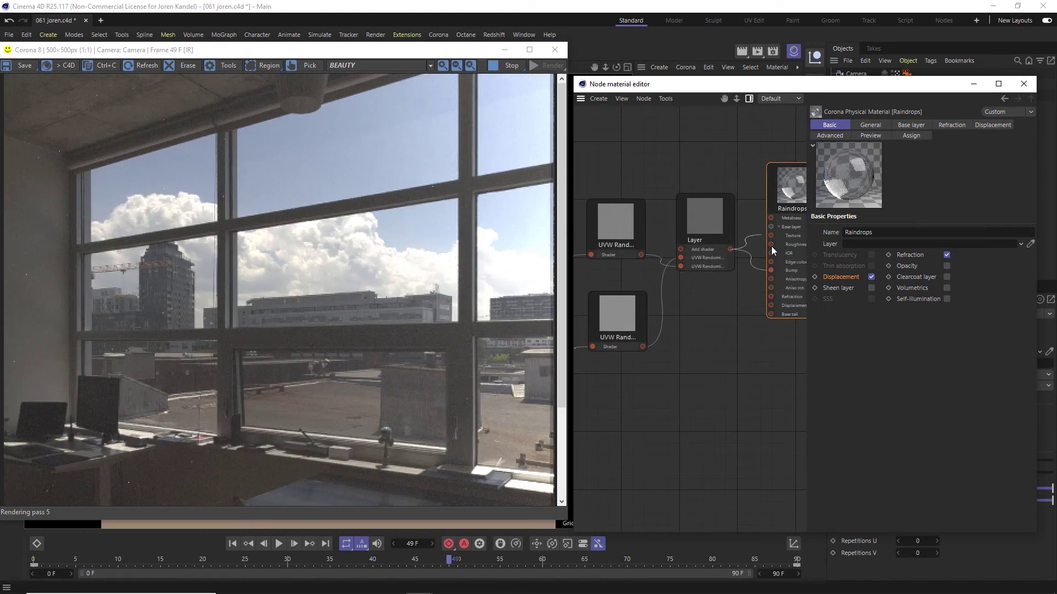
left_click_drag(754, 306, 768, 304)
left_click_drag(752, 228, 762, 207)
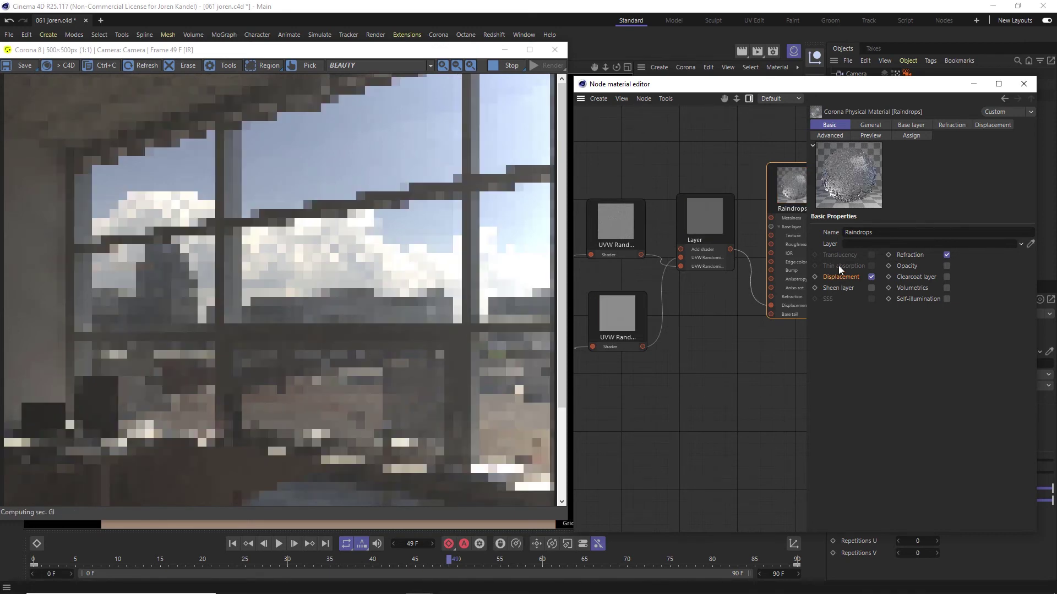
left_click_drag(730, 250, 771, 270)
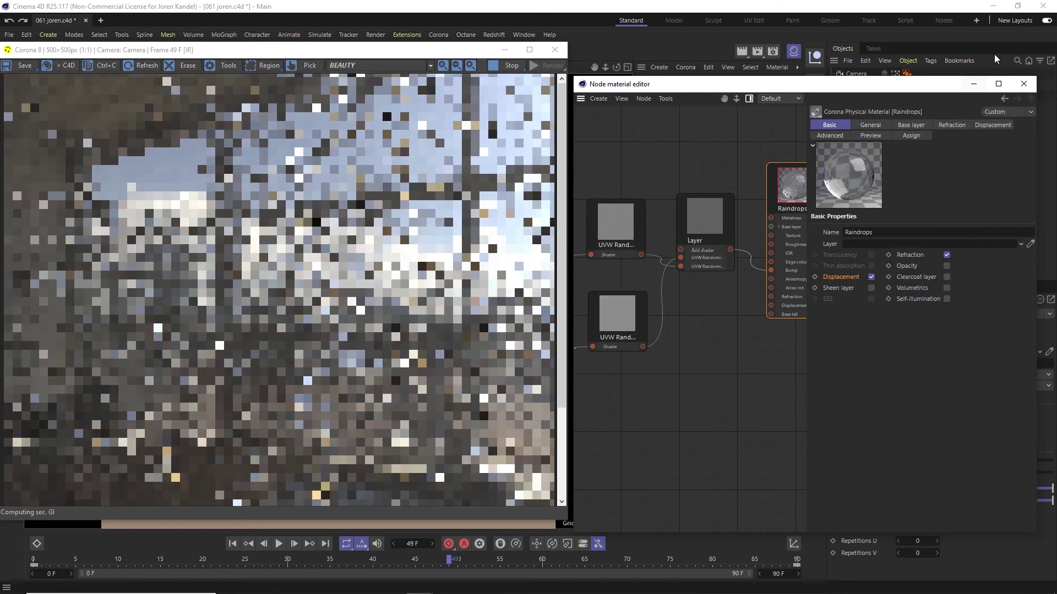
left_click(1023, 83)
left_click(553, 54)
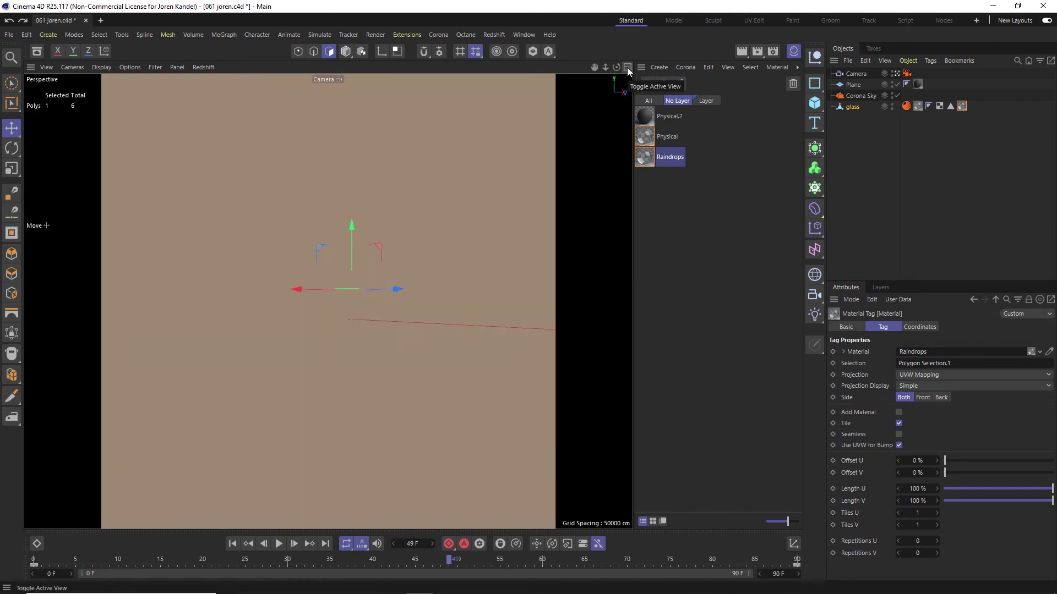
Step: Switch to the four-view layout and scrub the timeline to frame 79, watching the glass plane move
left_click(627, 67)
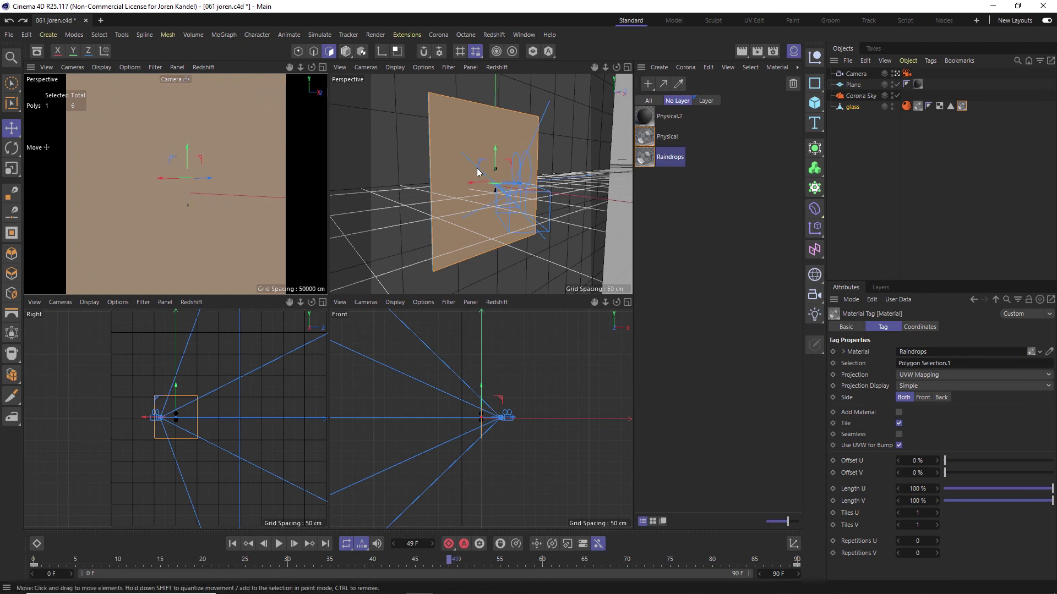
mouse_move(148, 565)
left_mouse_down()
mouse_move(732, 573)
mouse_move(585, 543)
left_mouse_up()
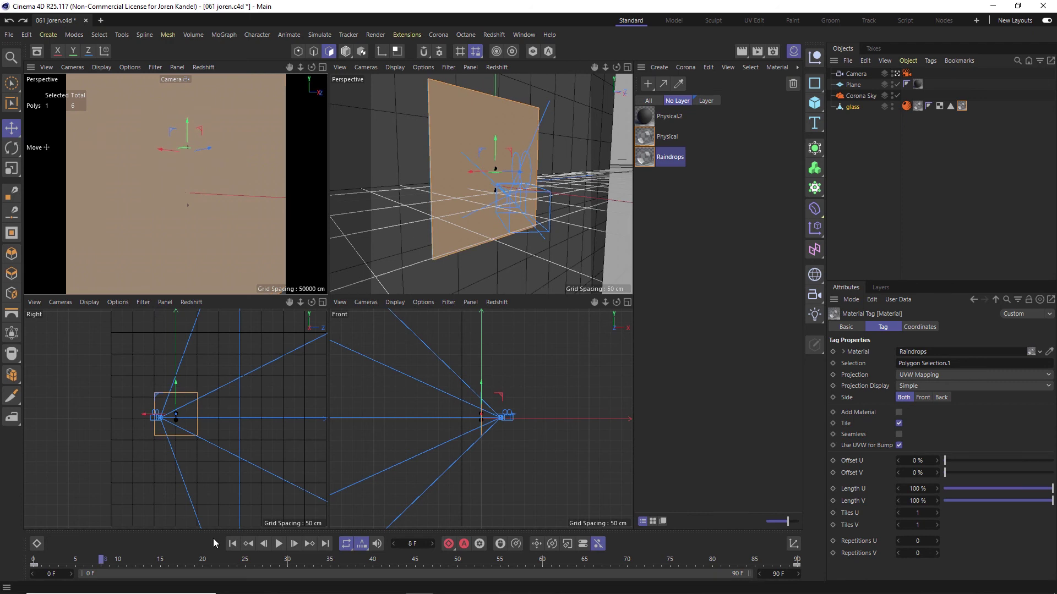
mouse_move(655, 543)
left_mouse_down()
mouse_move(402, 526)
mouse_move(536, 569)
left_mouse_up()
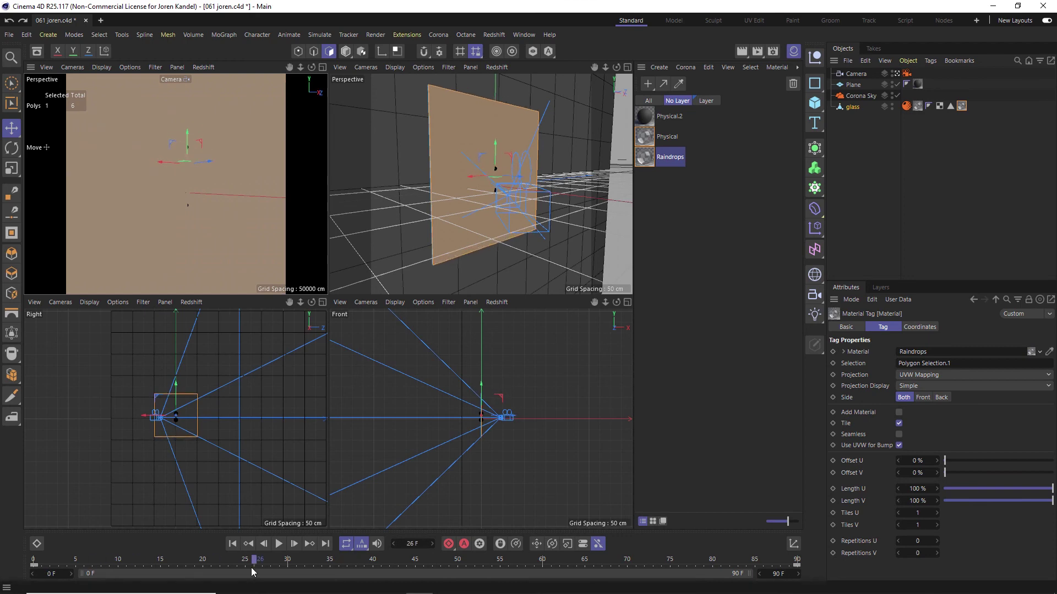
left_click_drag(537, 570, 705, 579)
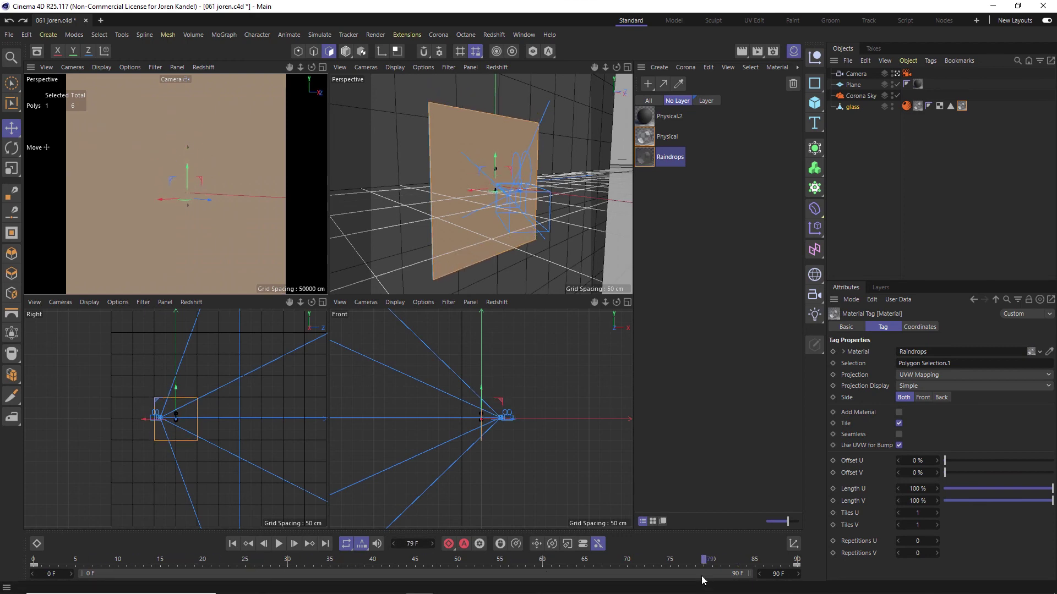